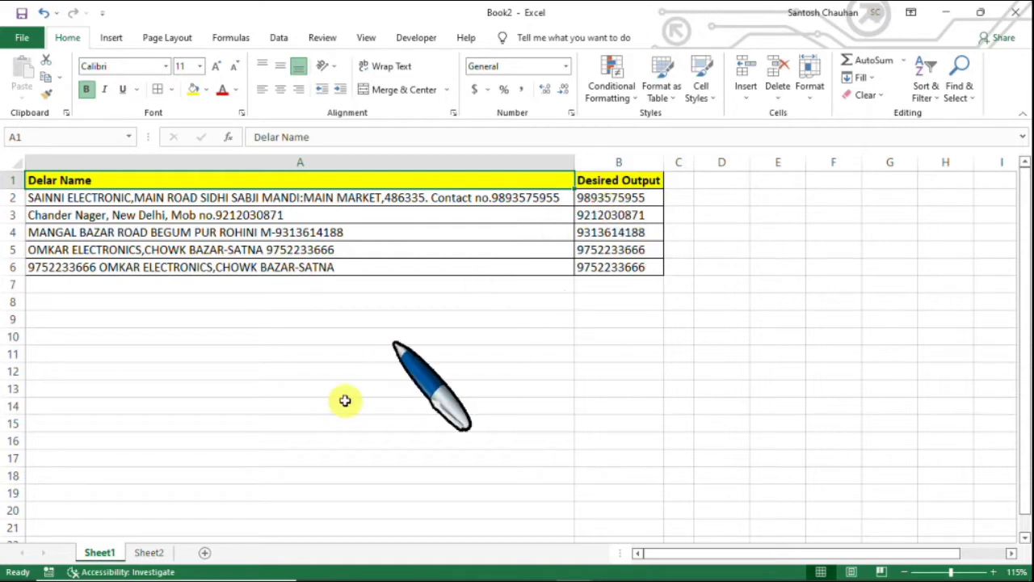
# Switch to Sheet2, where the Desired Output column is empty
pyautogui.click(158, 555)
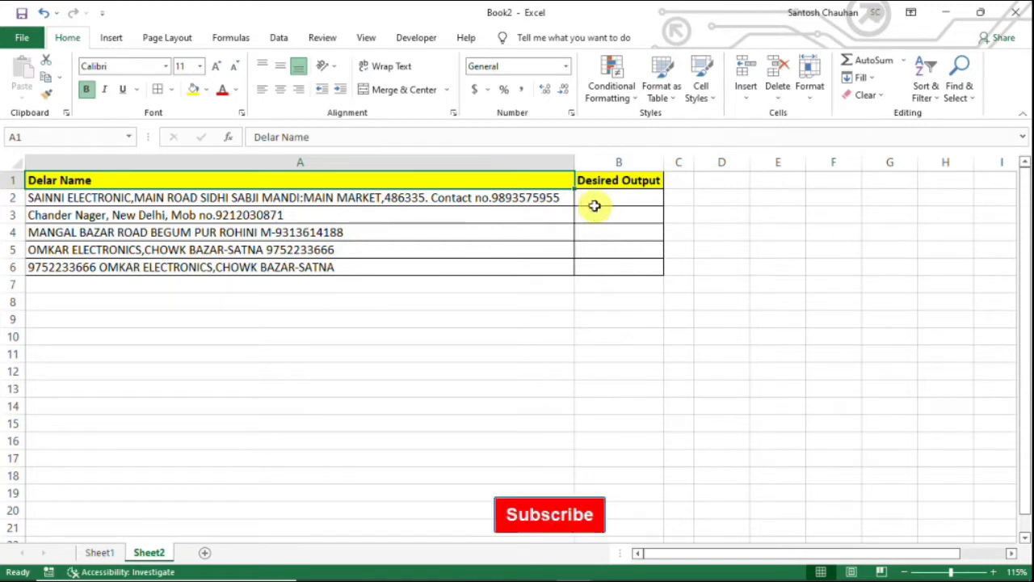
# Begin the formula =MID(A2, in cell B2, using A2's dealer text as the source
pyautogui.click(595, 207)
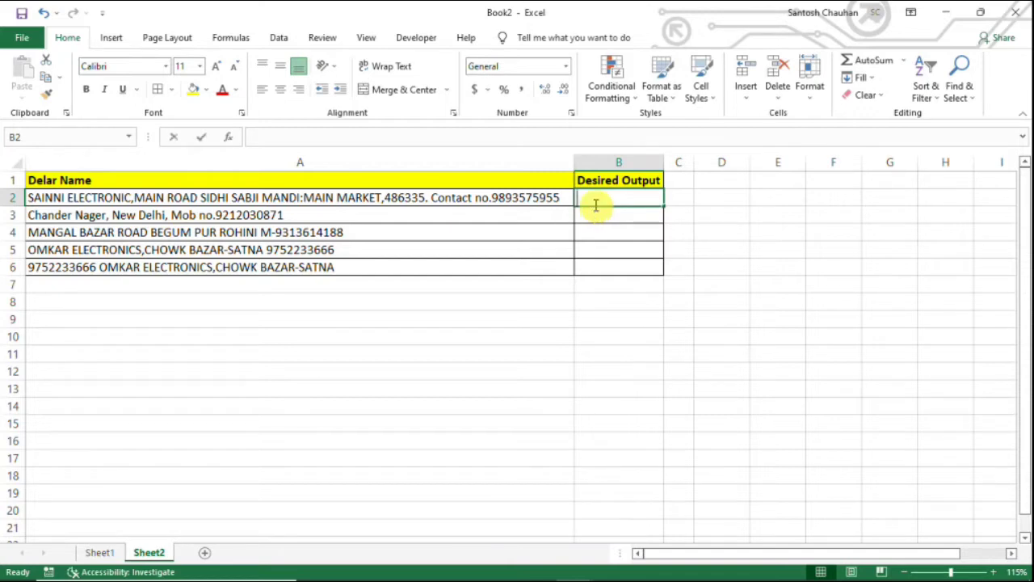
pyautogui.write('=mid')
pyautogui.press('Tab')
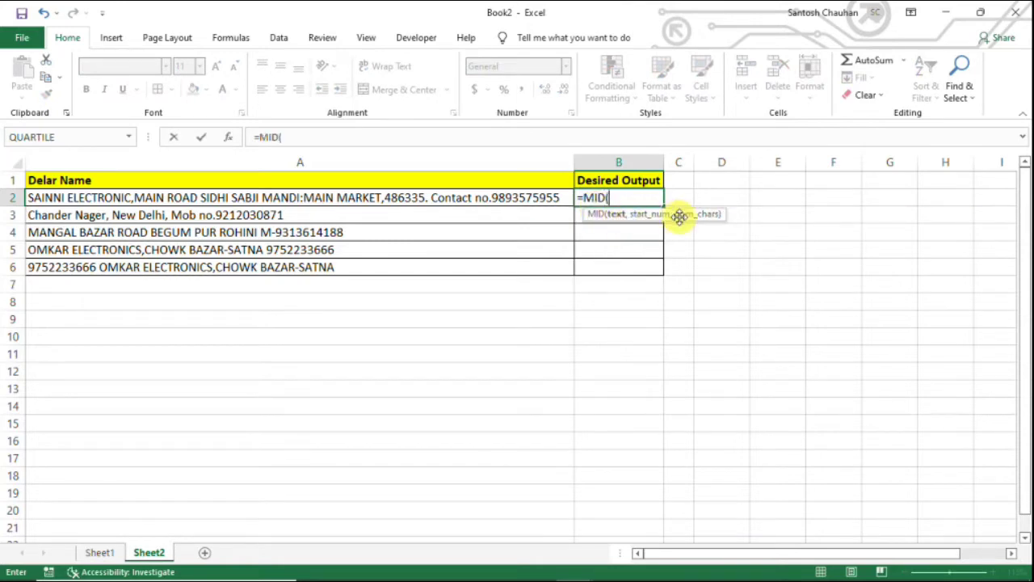
pyautogui.click(515, 200)
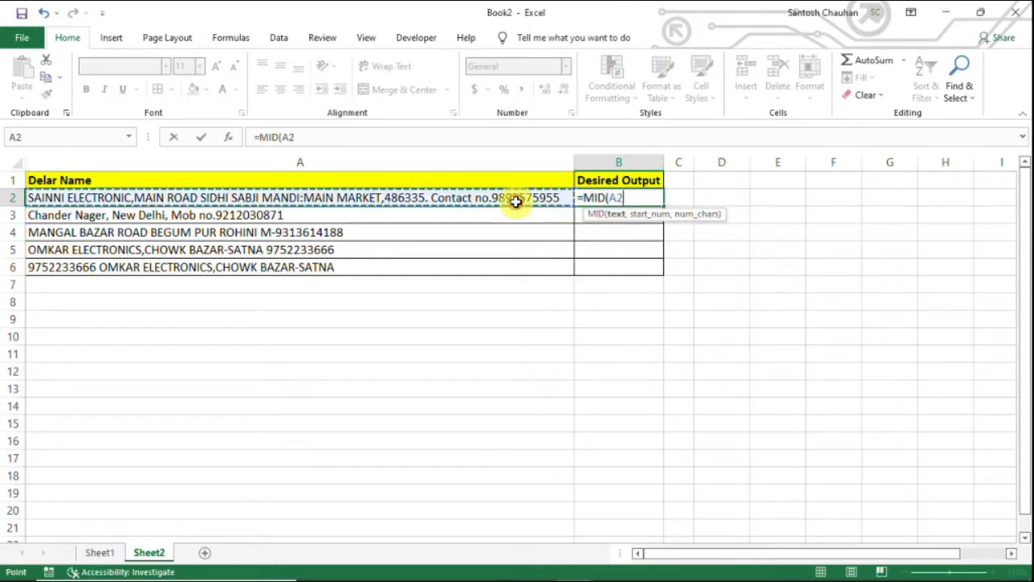
pyautogui.write(',')
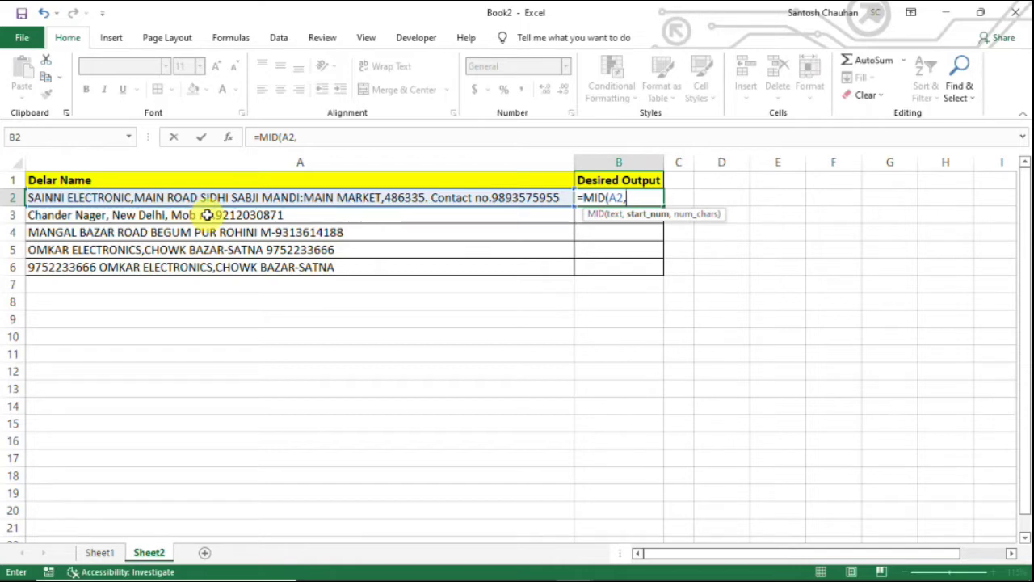
# Add ROW(1:2) as MID's start position and preview its values with F9
pyautogui.write('ro')
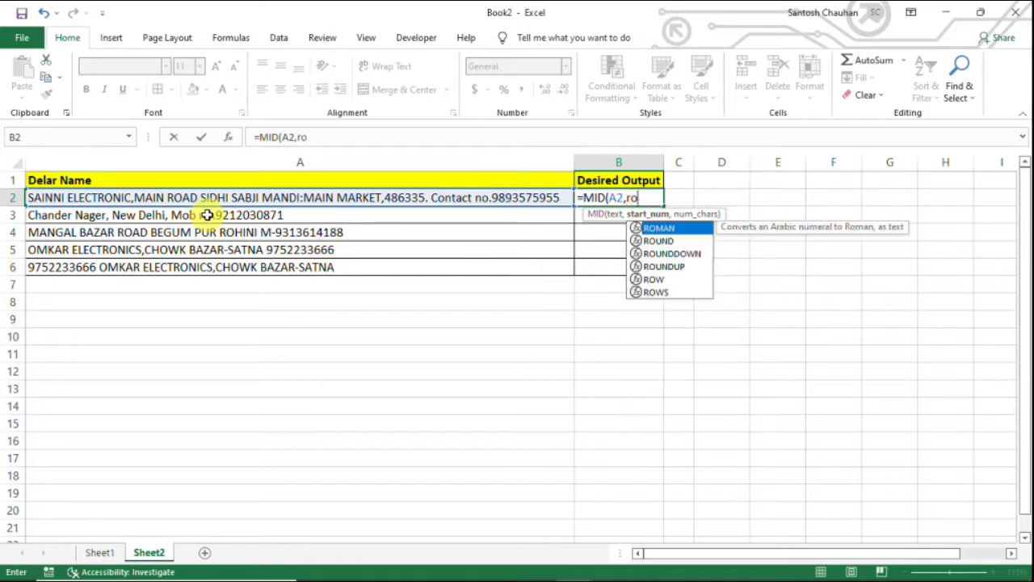
pyautogui.write('w')
pyautogui.press('Tab')
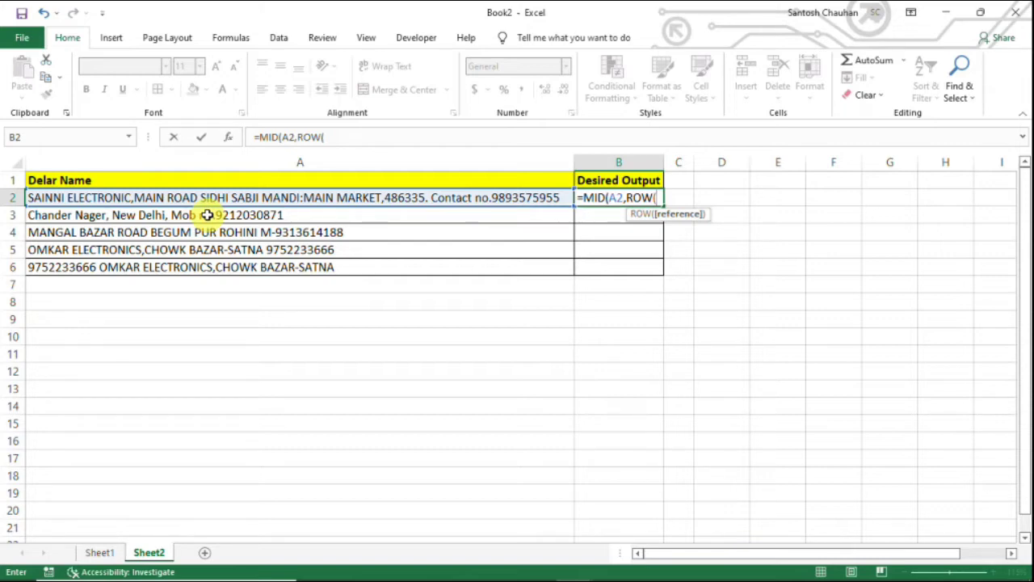
pyautogui.write('1:')
pyautogui.write('2')
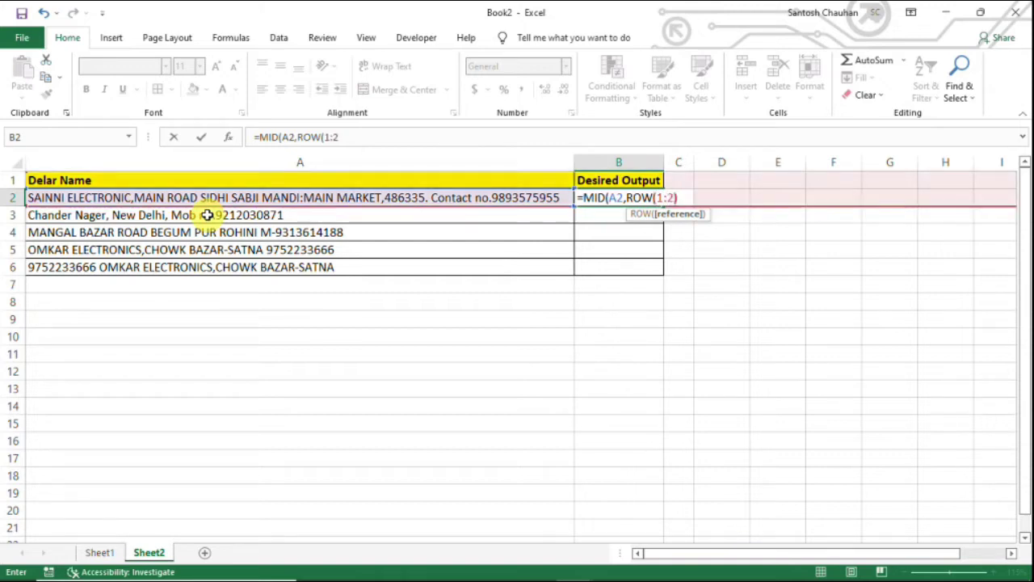
pyautogui.write(')')
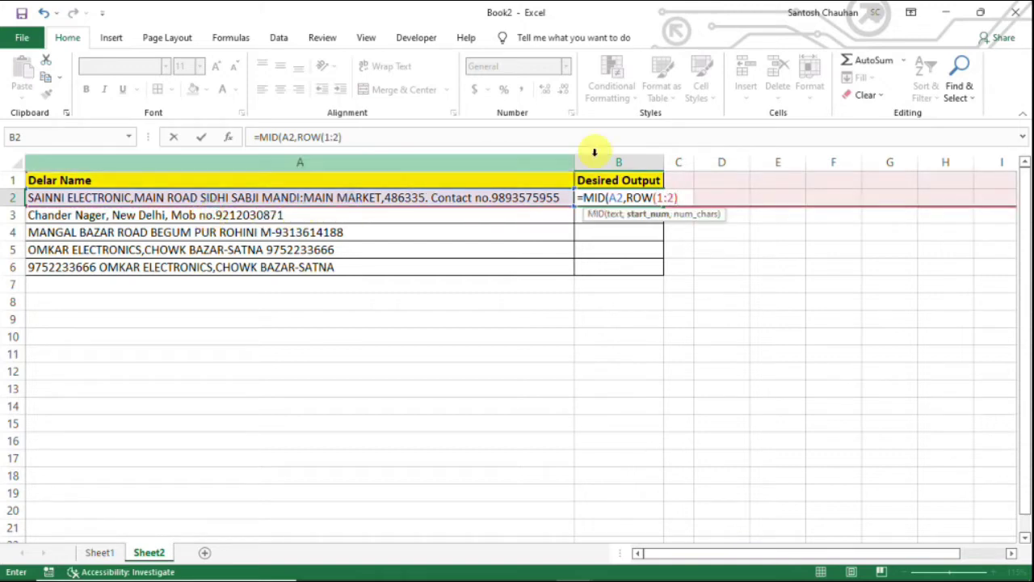
pyautogui.click(651, 214)
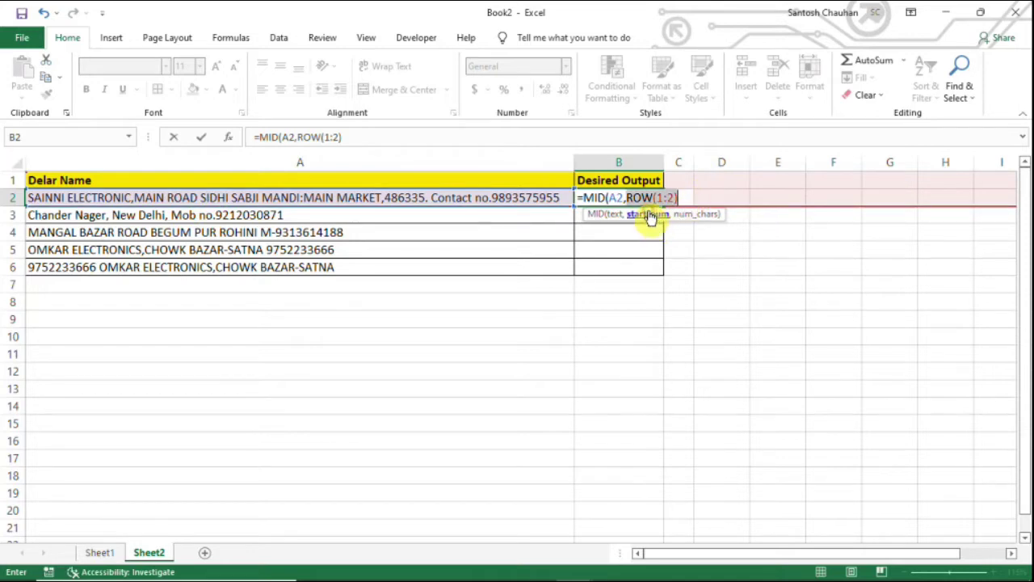
pyautogui.press('F9')
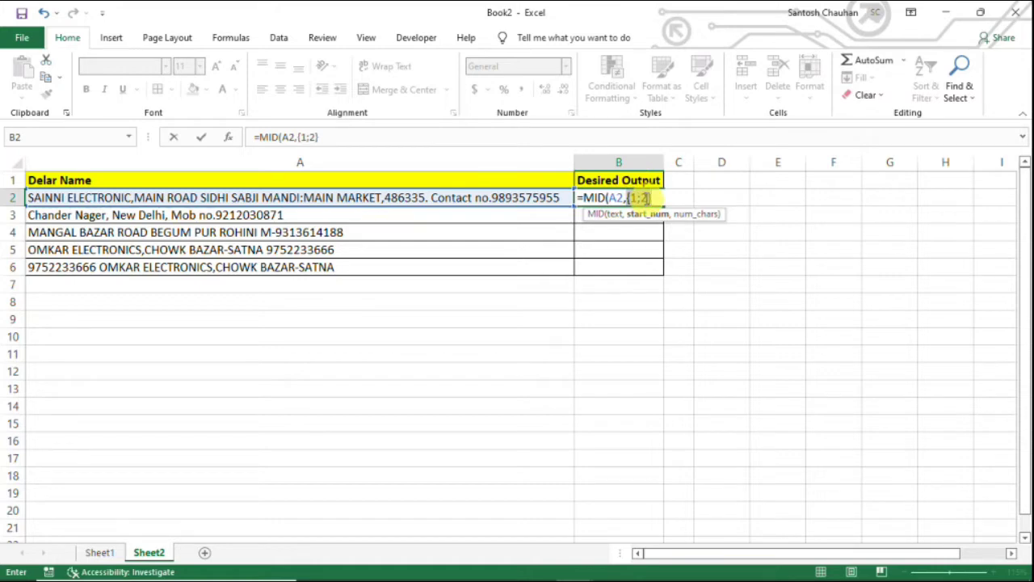
pyautogui.hotkey('ctrl', 'z')
# Add length 1 to complete =MID(A2,ROW(1:2),1) and preview its S and A results
pyautogui.click(688, 201)
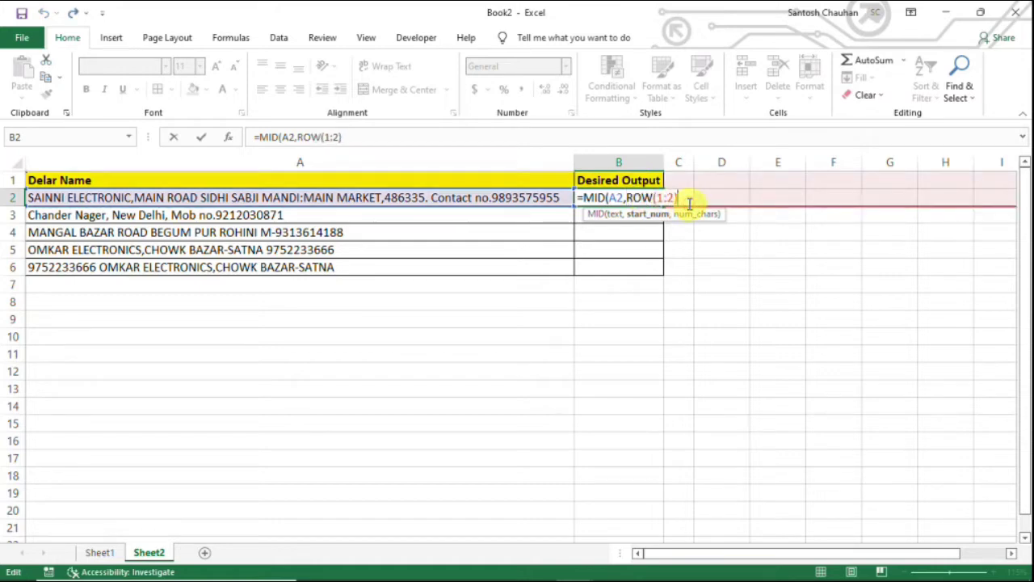
pyautogui.write(',1')
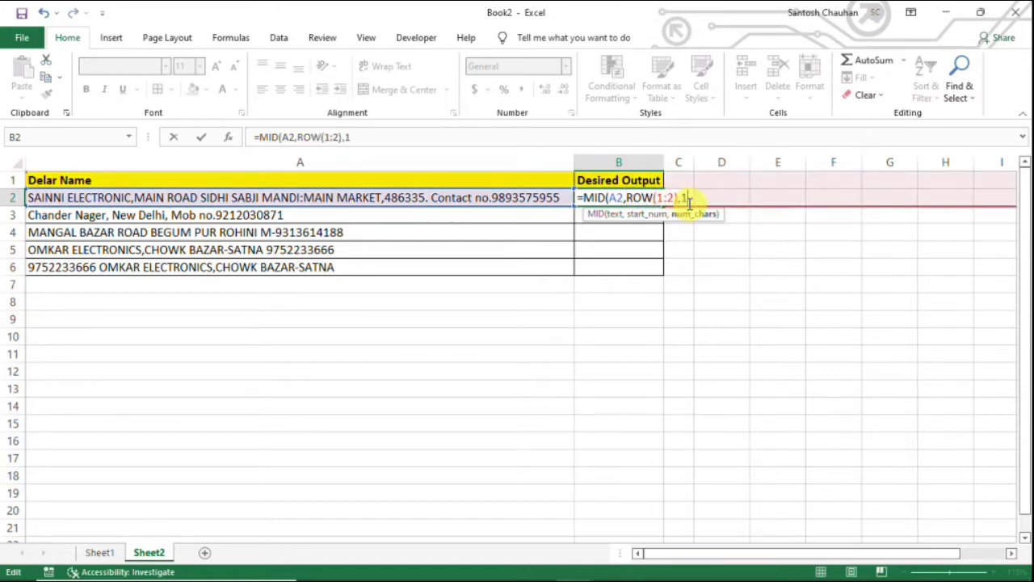
pyautogui.write(')')
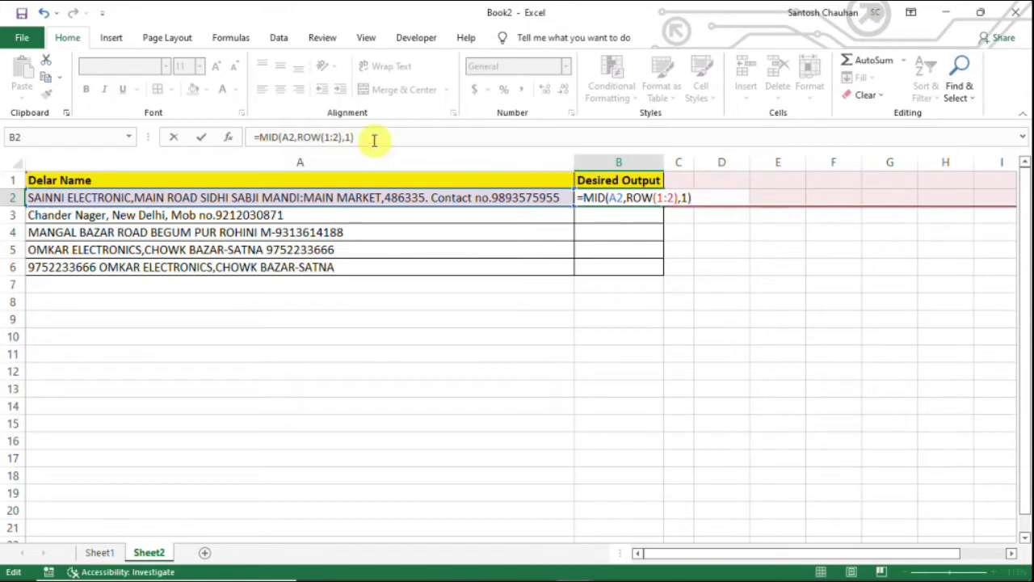
pyautogui.moveTo(375, 138); pyautogui.dragTo(257, 137)
pyautogui.press('F9')
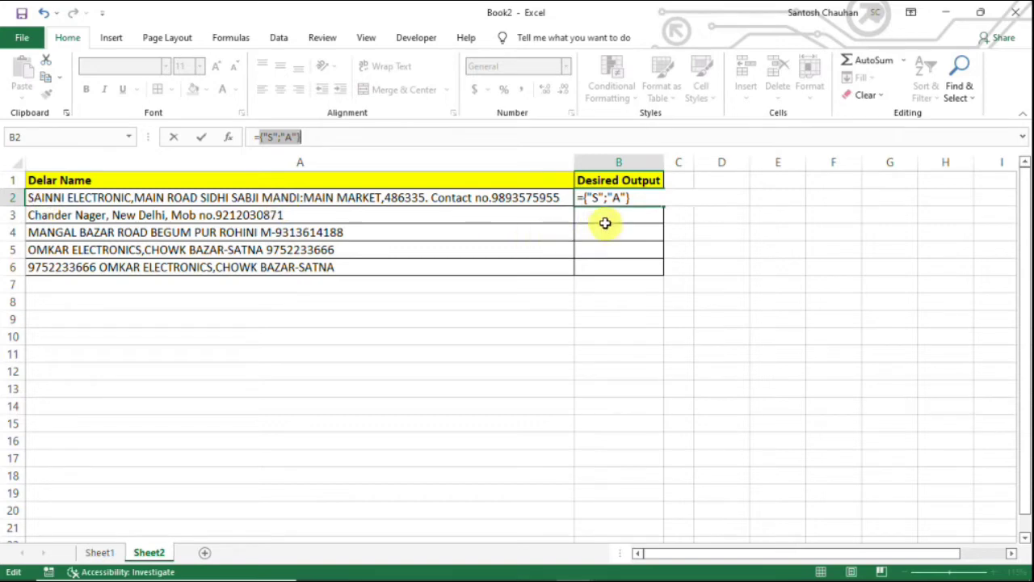
pyautogui.hotkey('ctrl', 'z')
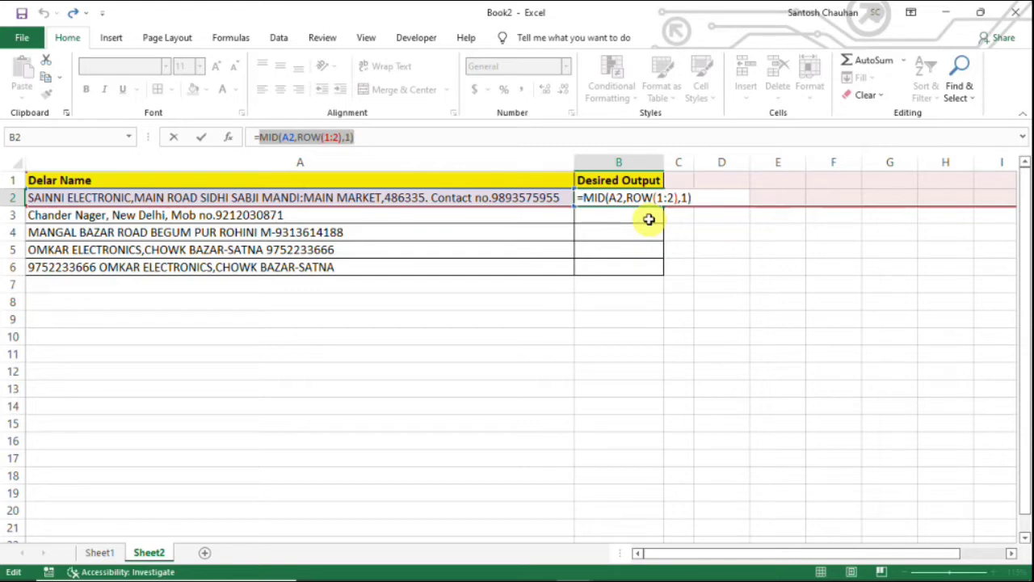
# Change the start positions to ROW(INDIRECT("1:"&LEN(A2))) so MID spans A2's full length
pyautogui.click(374, 138)
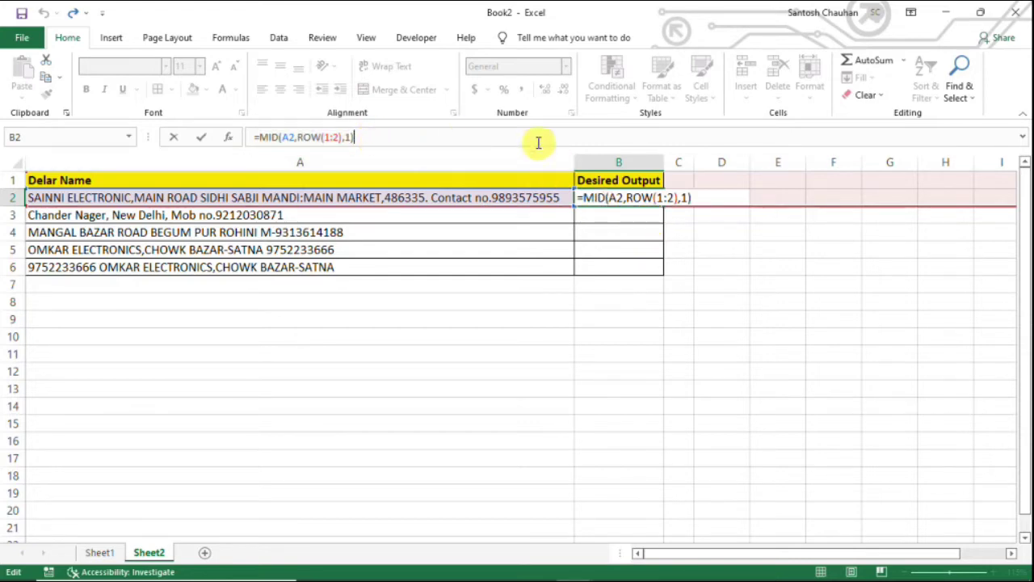
pyautogui.press('BackSpace')
pyautogui.press('BackSpace')
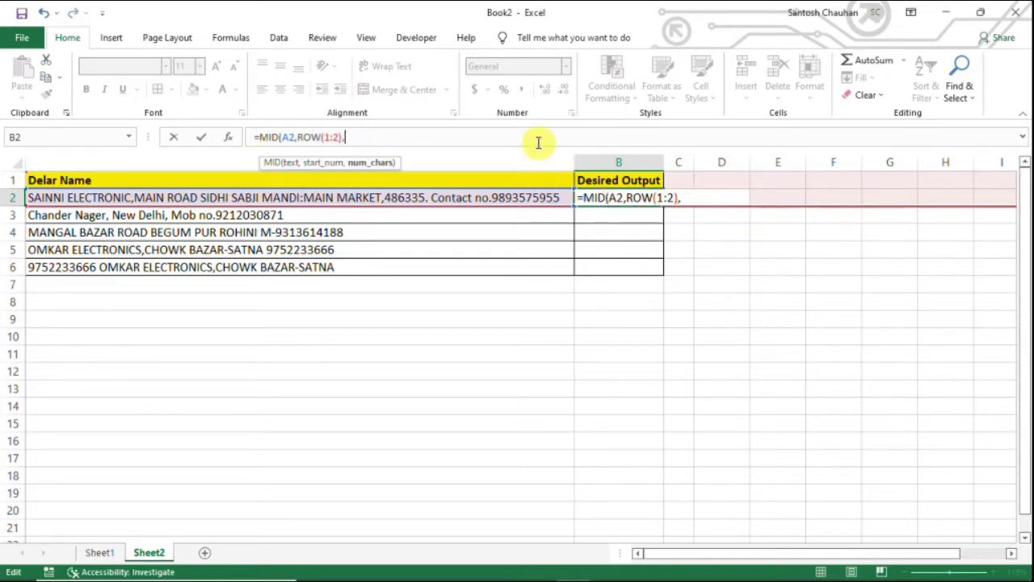
pyautogui.press('BackSpace')
pyautogui.press('BackSpace')
pyautogui.press('BackSpace')
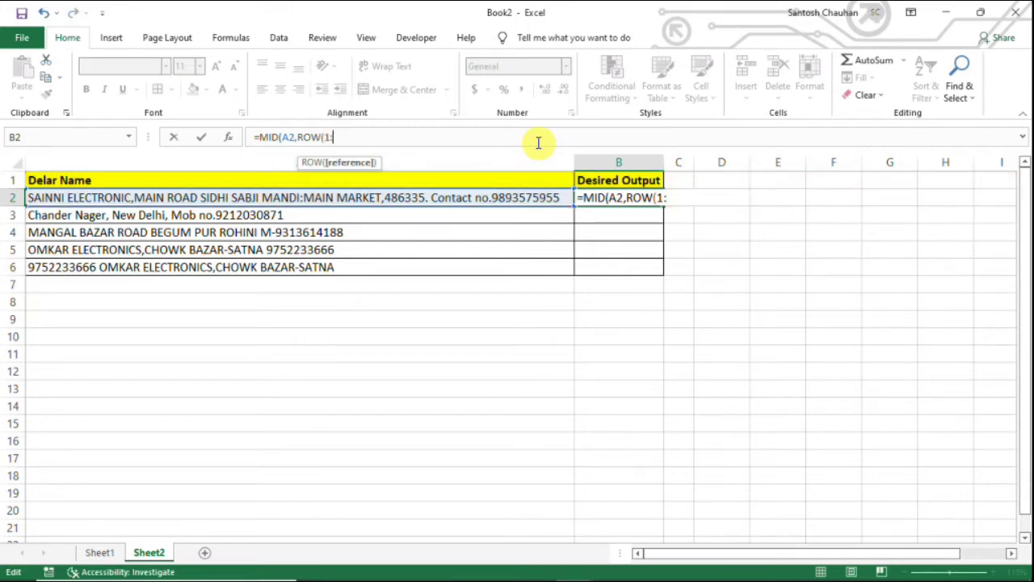
pyautogui.press('Left')
pyautogui.press('Left')
pyautogui.write('INDIRECT(')
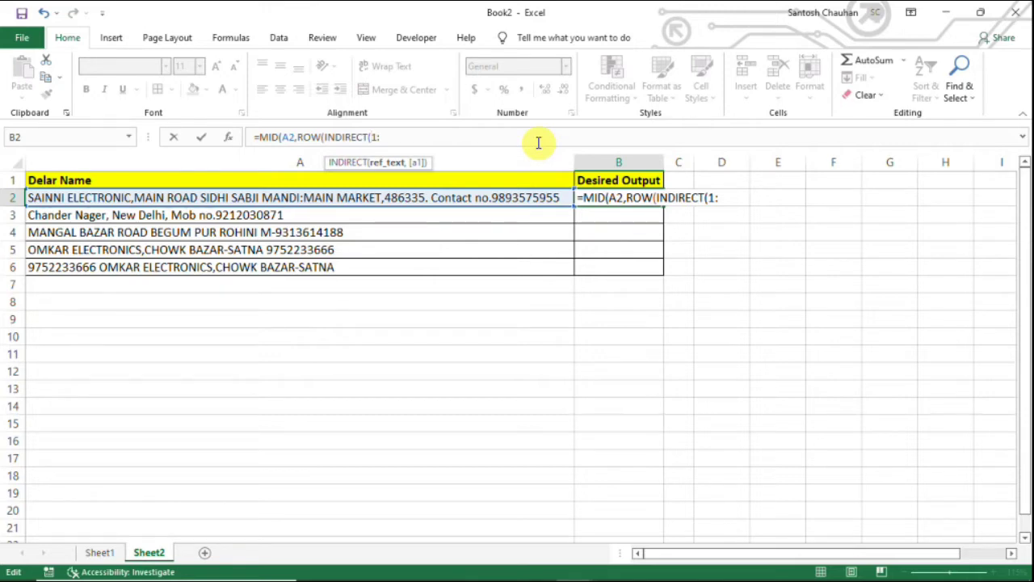
pyautogui.write('"')
pyautogui.click(453, 138)
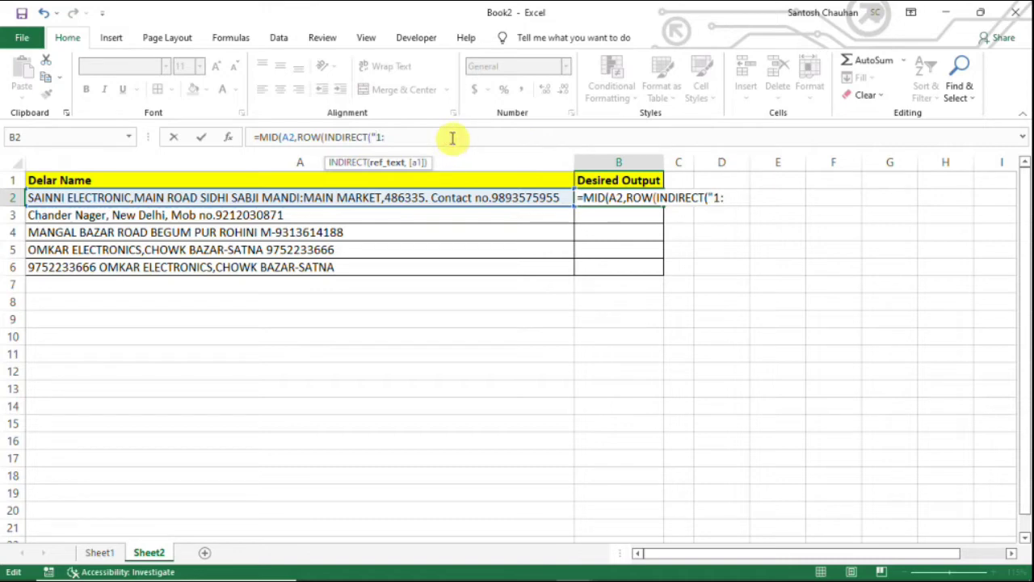
pyautogui.write('"')
pyautogui.write('&LEN(')
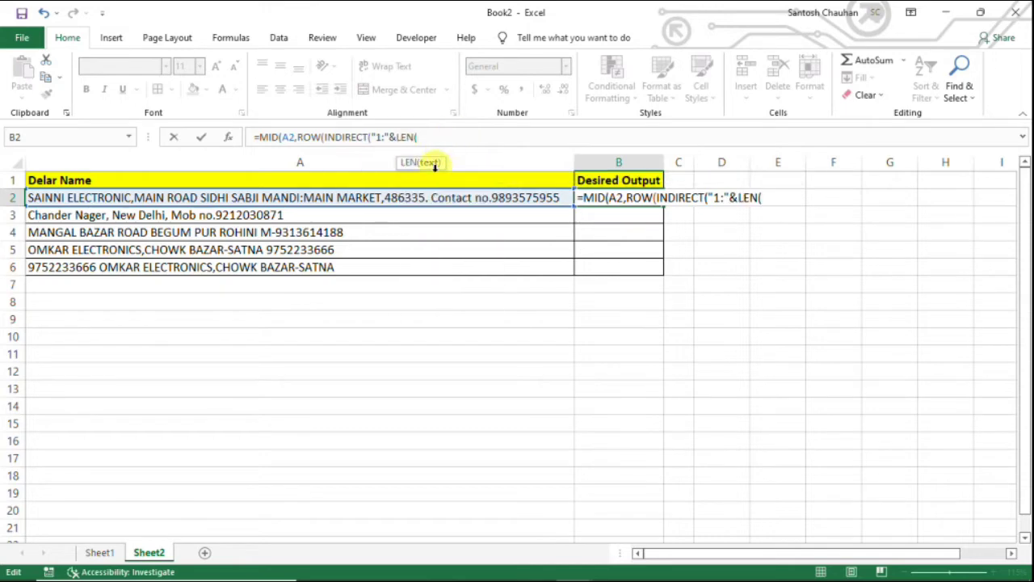
pyautogui.click(349, 198)
pyautogui.write(')')
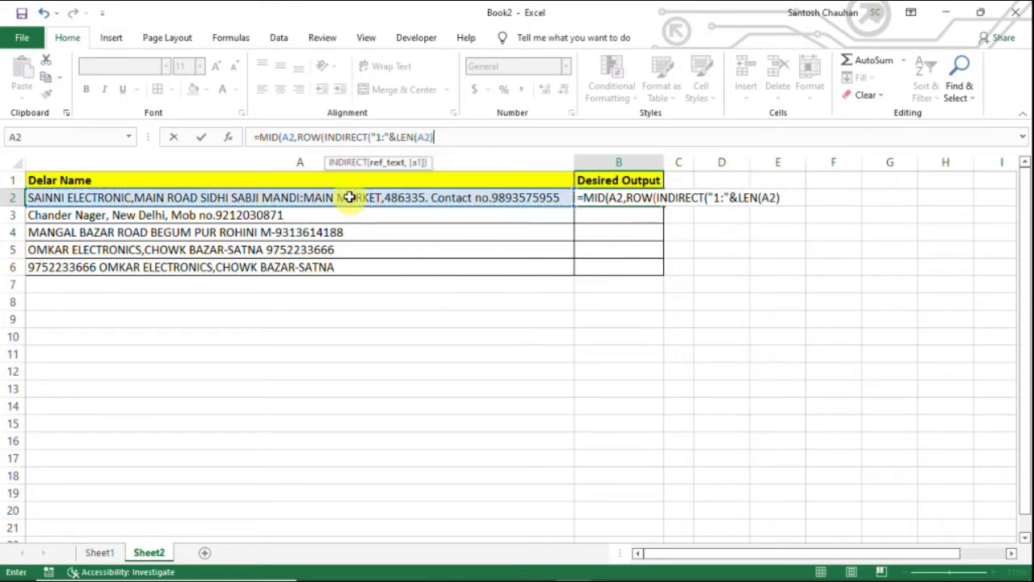
pyautogui.write(')')
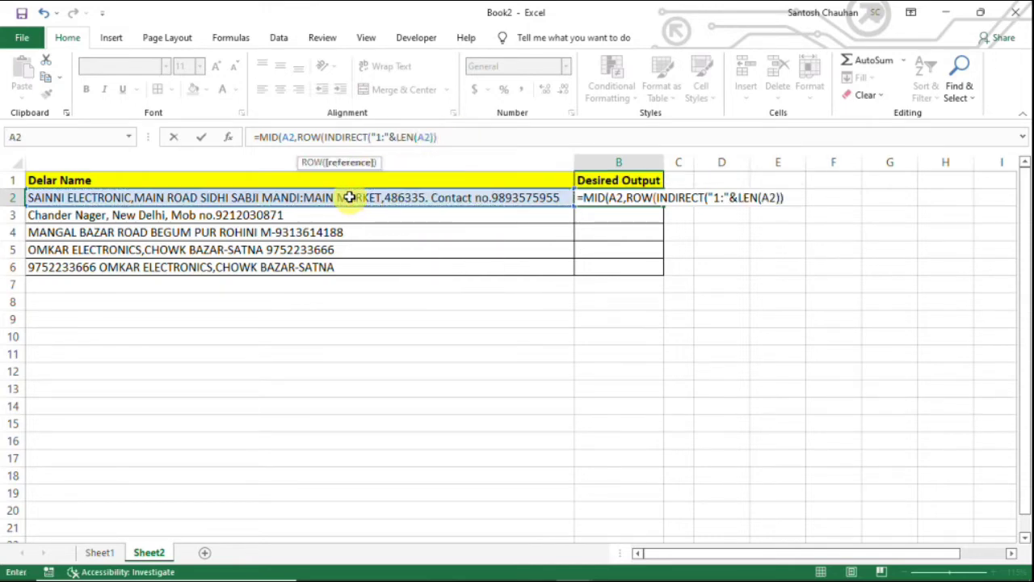
pyautogui.write(')')
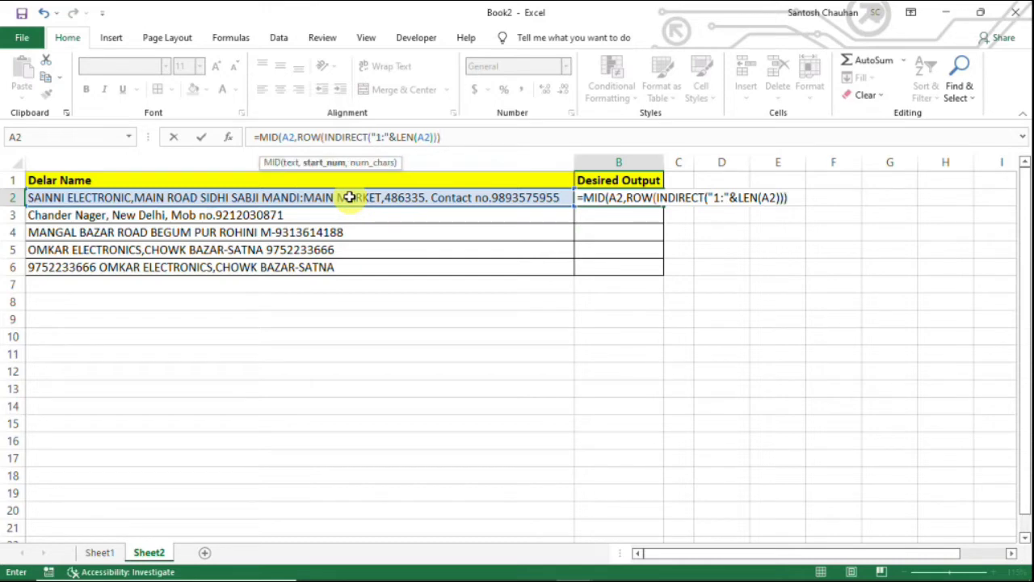
pyautogui.write(',1')
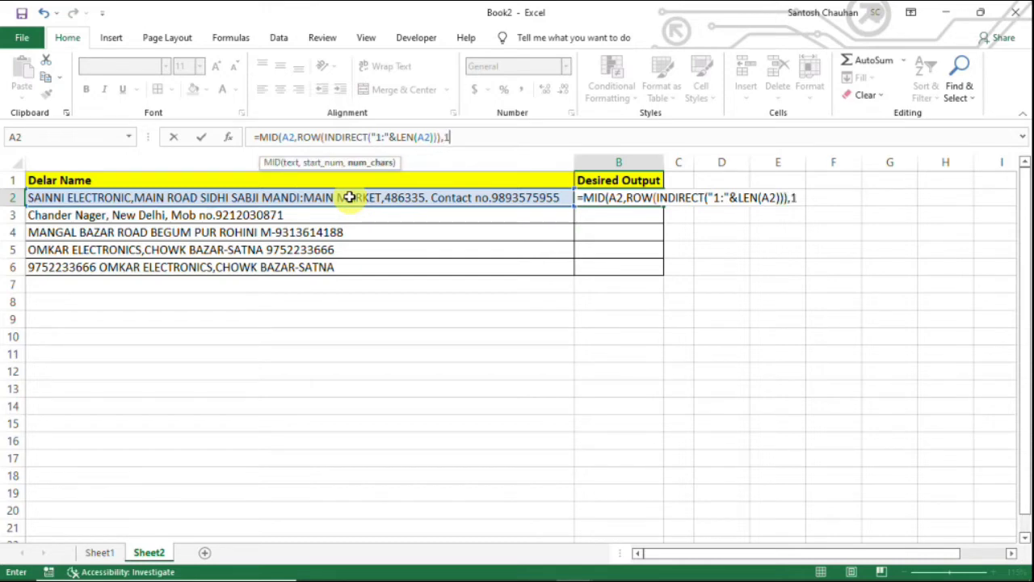
pyautogui.write(')')
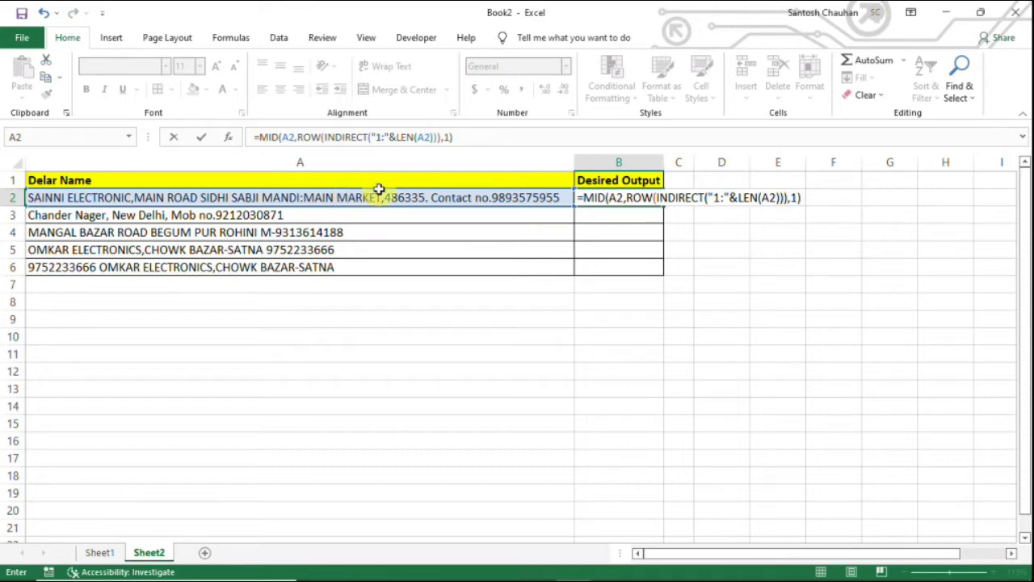
pyautogui.moveTo(469, 142); pyautogui.dragTo(256, 138)
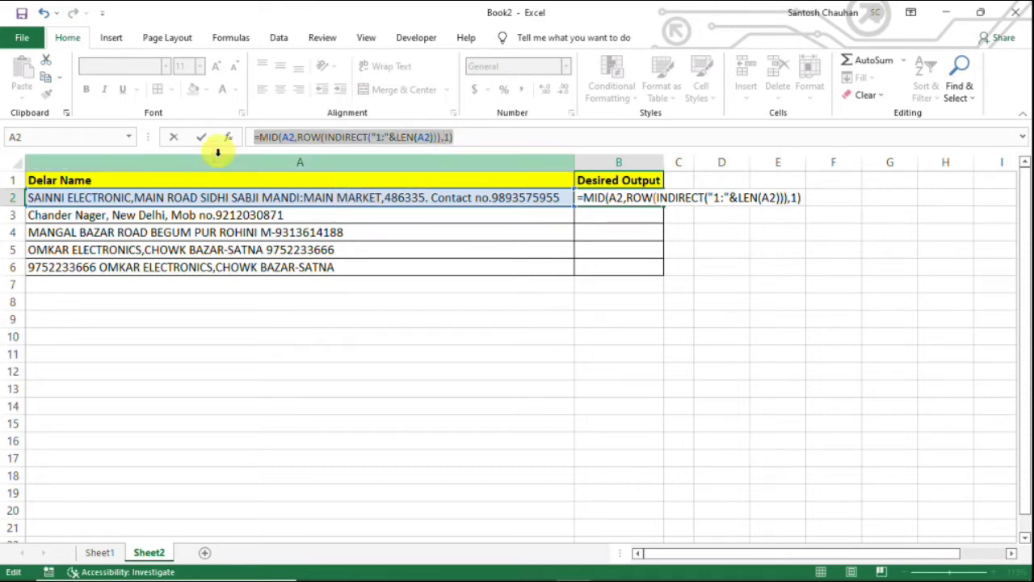
pyautogui.press('F9')
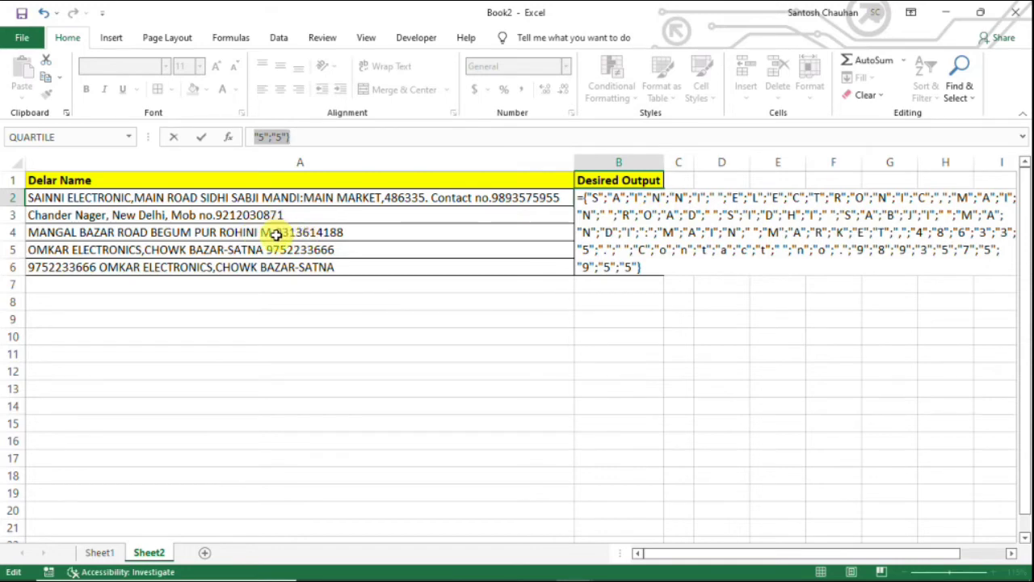
pyautogui.hotkey('ctrl', 'z')
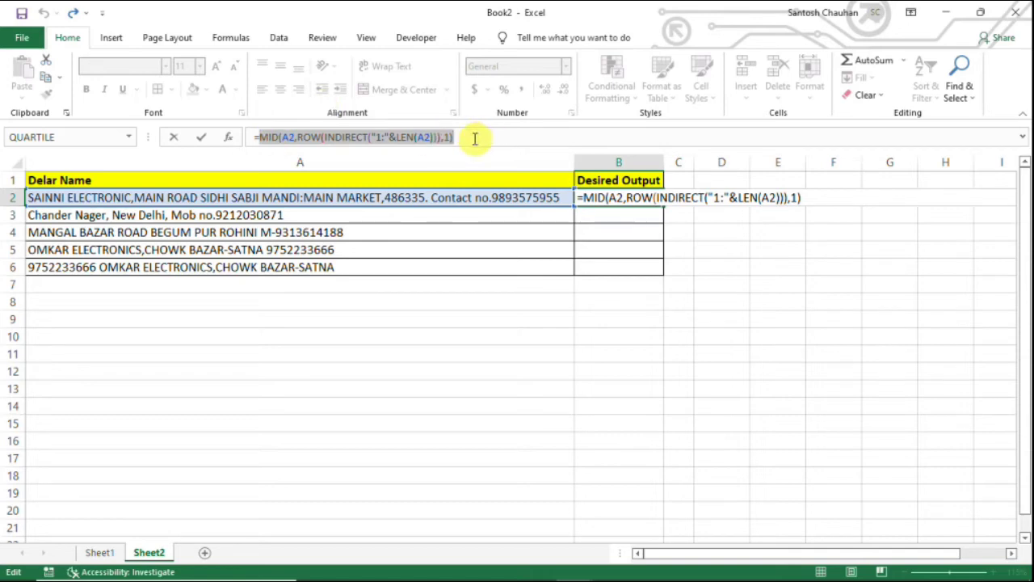
pyautogui.click(471, 138)
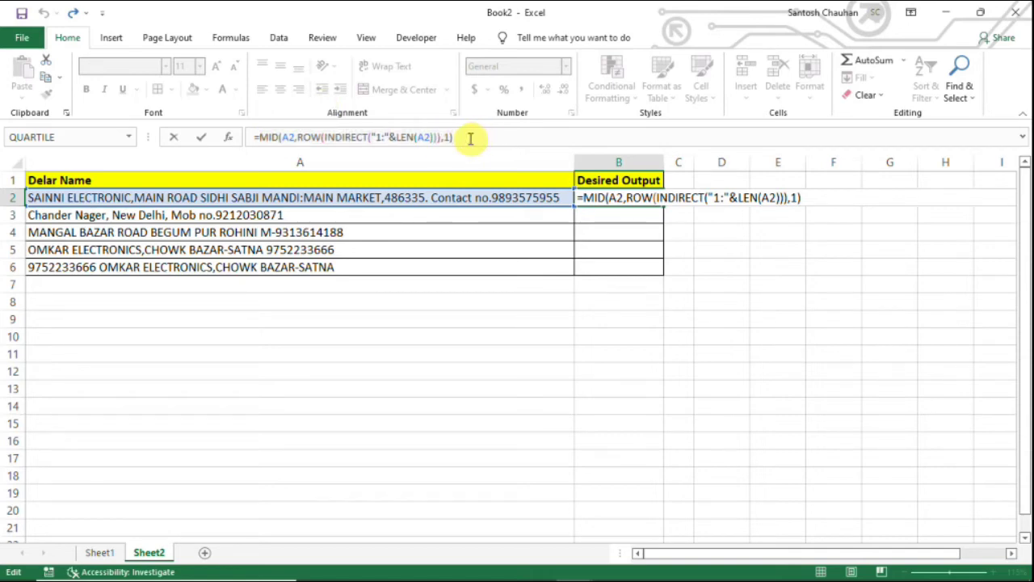
# Append *1 to the formula and preview digits as numbers and other characters as #VALUE!
pyautogui.write('*')
pyautogui.write('1')
pyautogui.moveTo(481, 133); pyautogui.dragTo(236, 133)
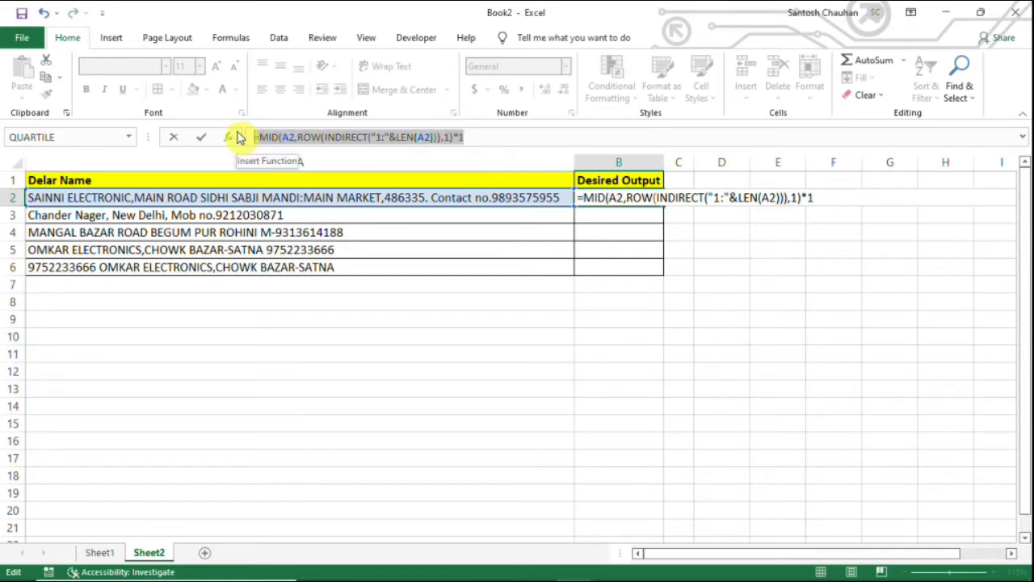
pyautogui.press('F9')
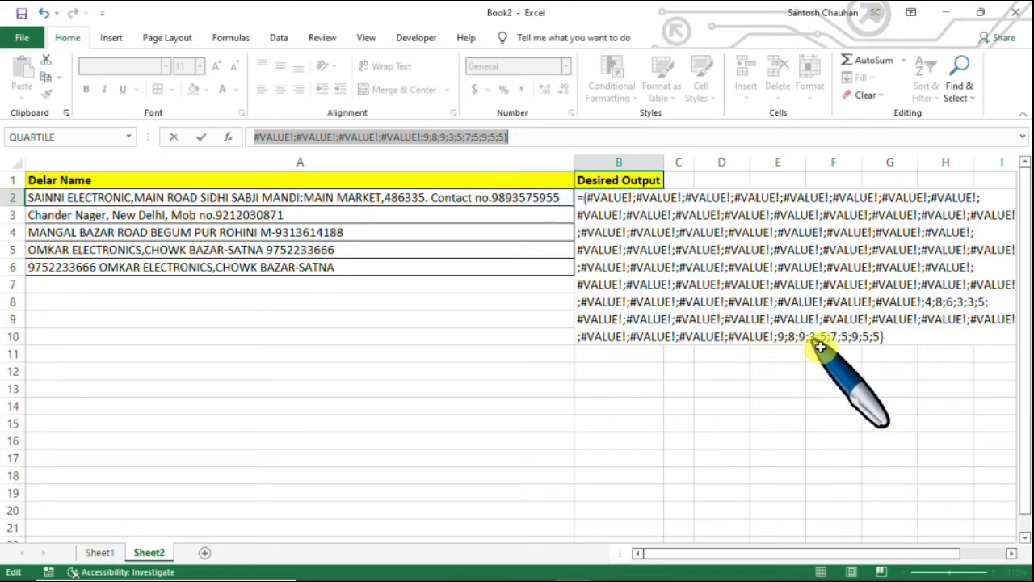
pyautogui.hotkey('ctrl', 'z')
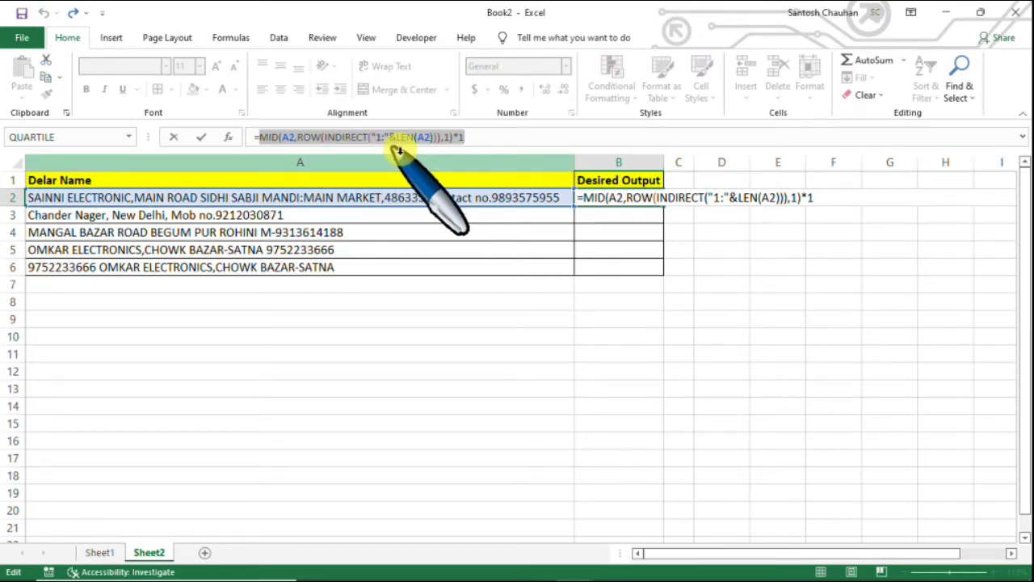
pyautogui.click(259, 136)
# Wrap the formula in IFERROR(…,"") and preview non-digits turning into blanks
pyautogui.write('I')
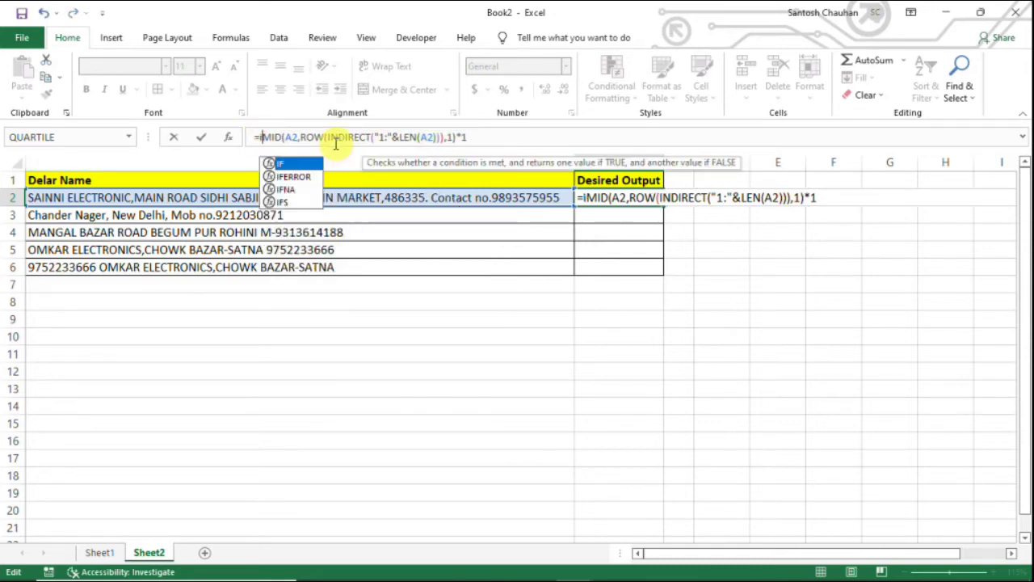
pyautogui.write('f')
pyautogui.press('Down')
pyautogui.press('Tab')
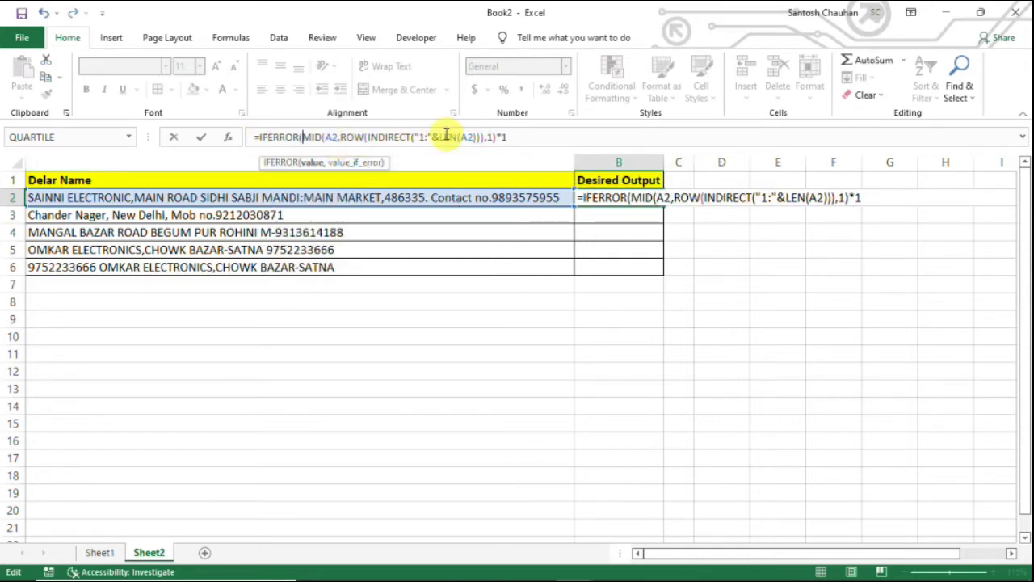
pyautogui.click(516, 136)
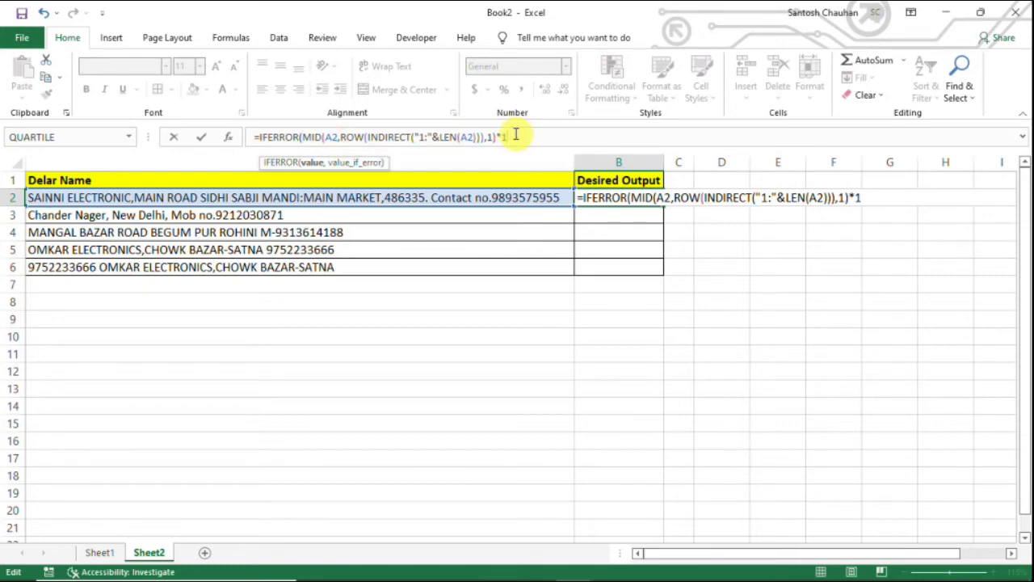
pyautogui.write(',""')
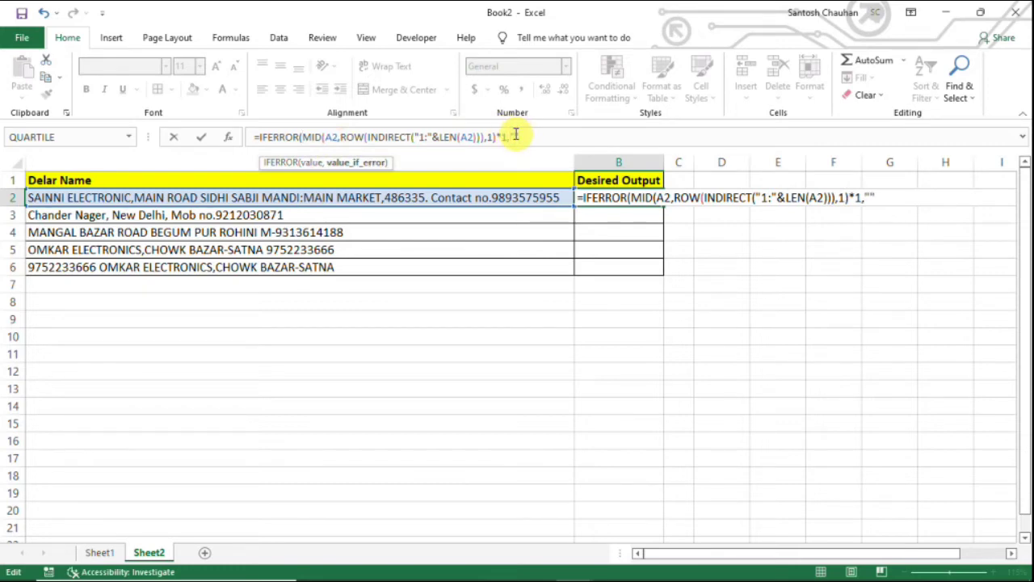
pyautogui.write(')')
pyautogui.moveTo(525, 136); pyautogui.dragTo(179, 129)
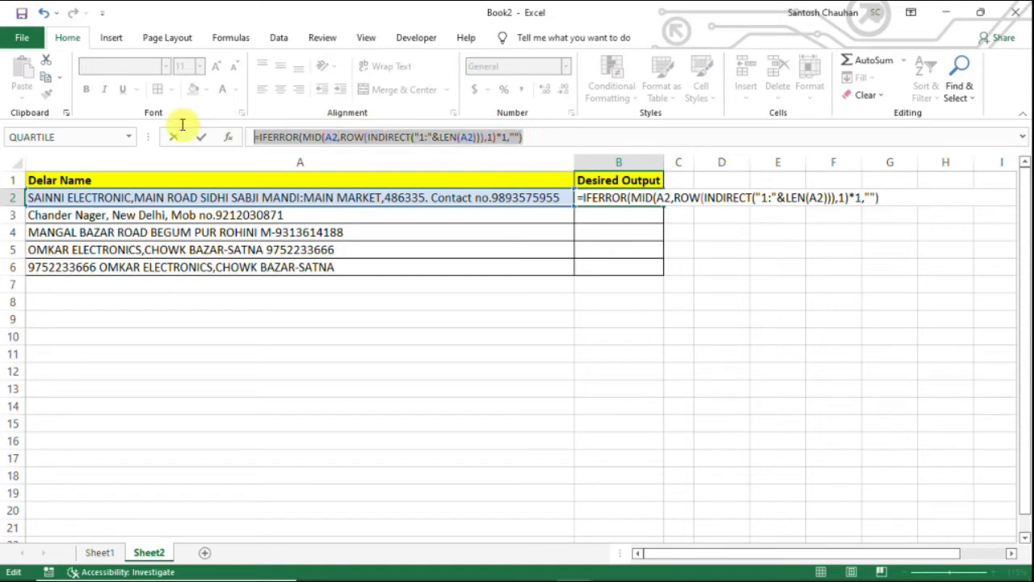
pyautogui.press('F9')
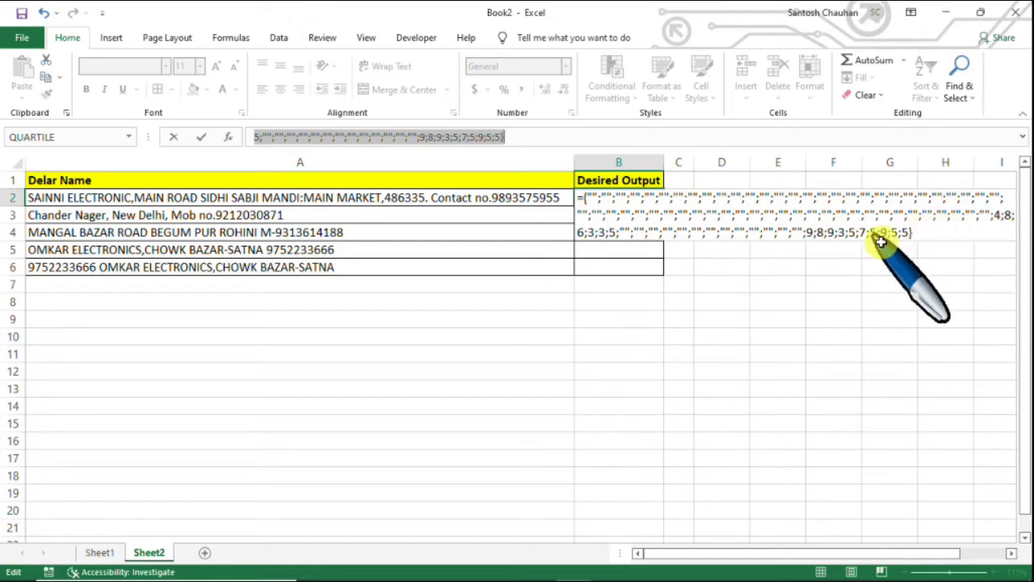
pyautogui.hotkey('ctrl', 'z')
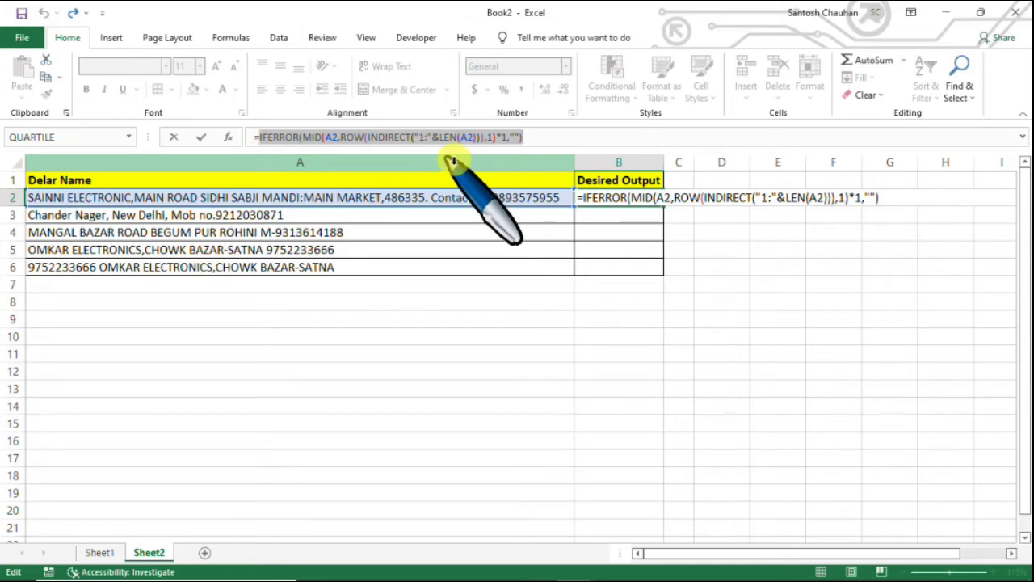
# Wrap the formula in TEXTJOIN with an empty "" delimiter and TRUE for ignore_empty
pyautogui.click(263, 138)
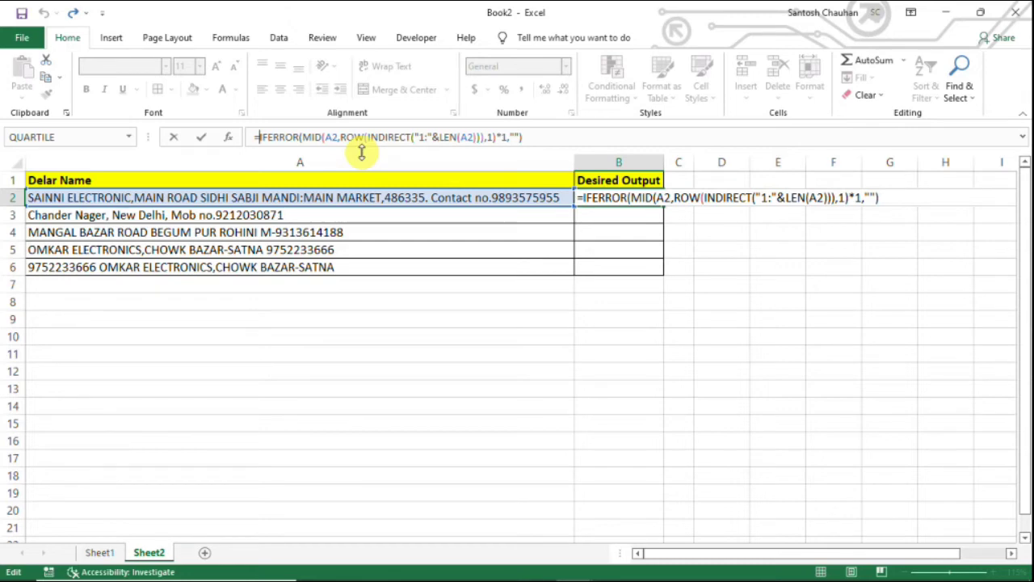
pyautogui.write('tex')
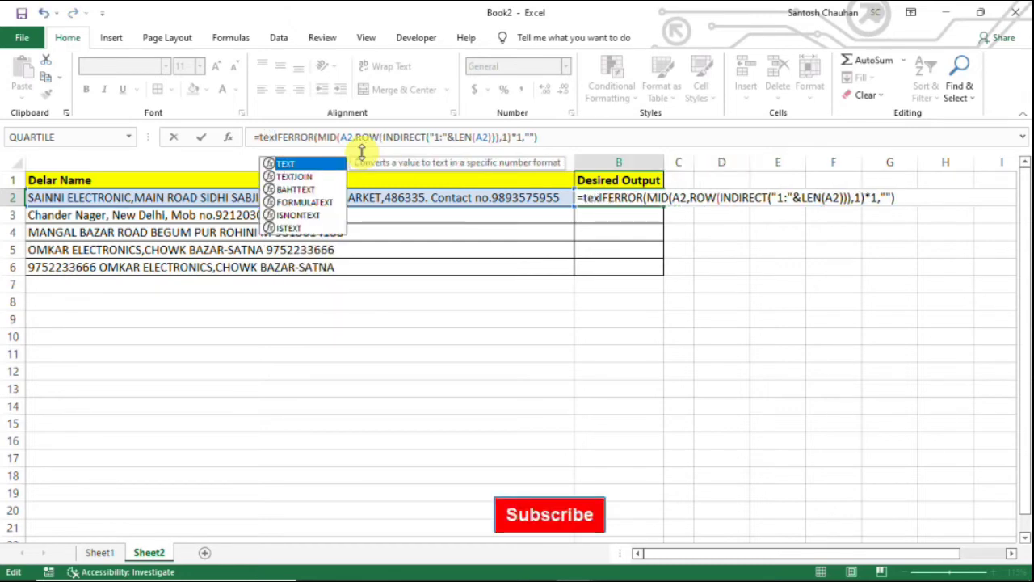
pyautogui.press('Down')
pyautogui.press('Tab')
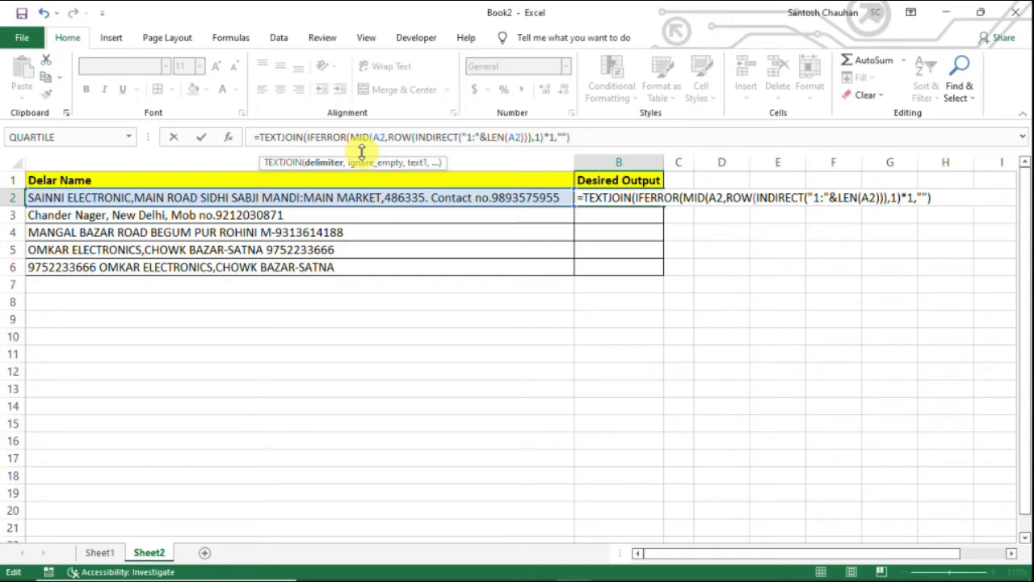
pyautogui.write('""')
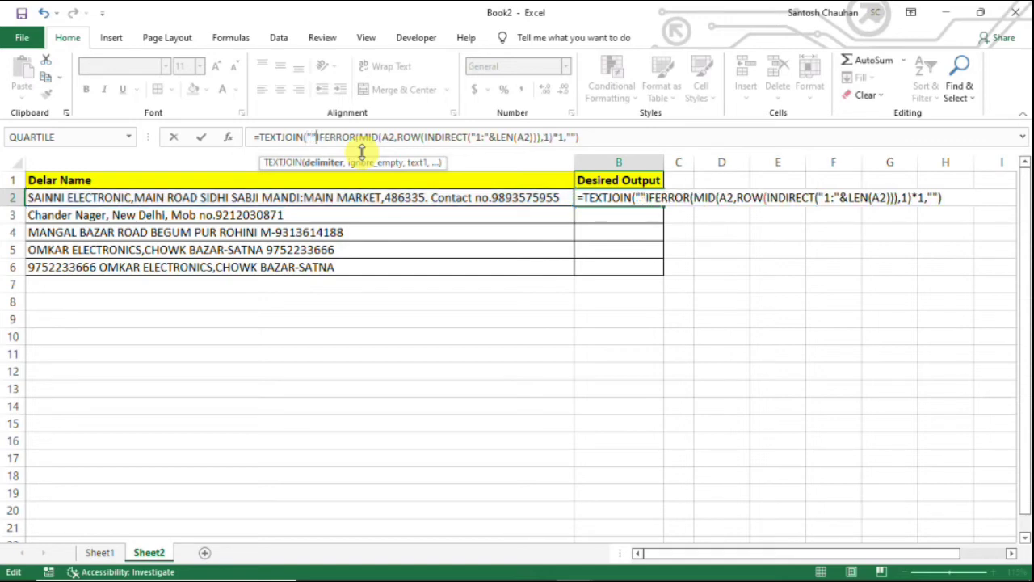
pyautogui.write(',')
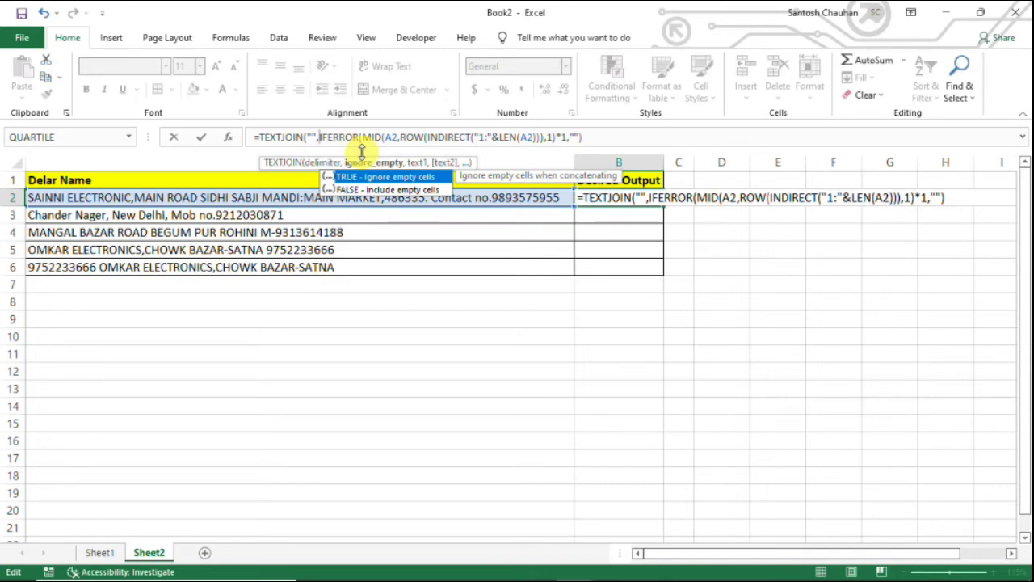
pyautogui.press('Tab')
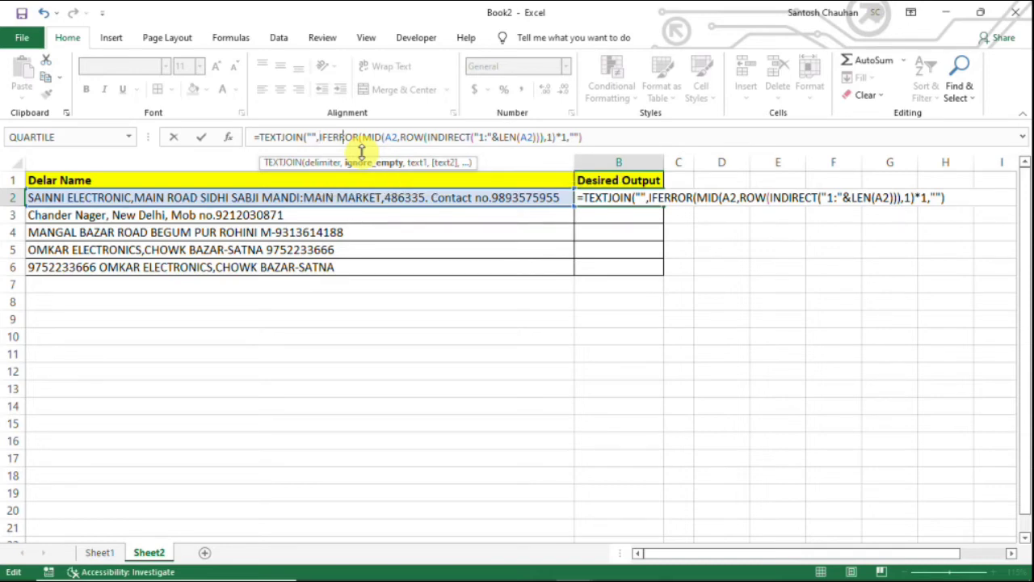
pyautogui.write(',TRUE')
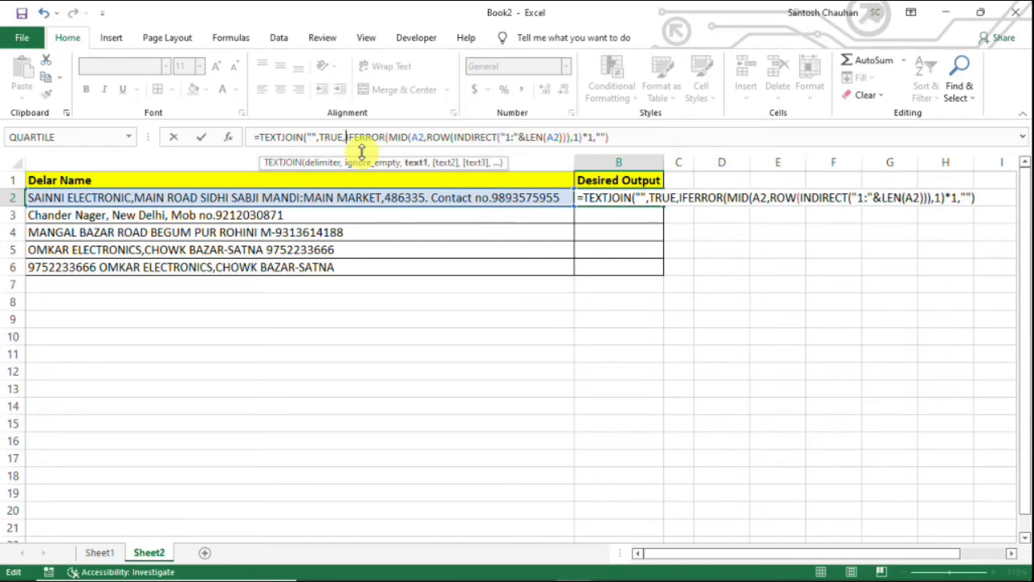
# Close the TEXTJOIN parenthesis and preview the joined digits with F9
pyautogui.hotkey('shift', 'End')
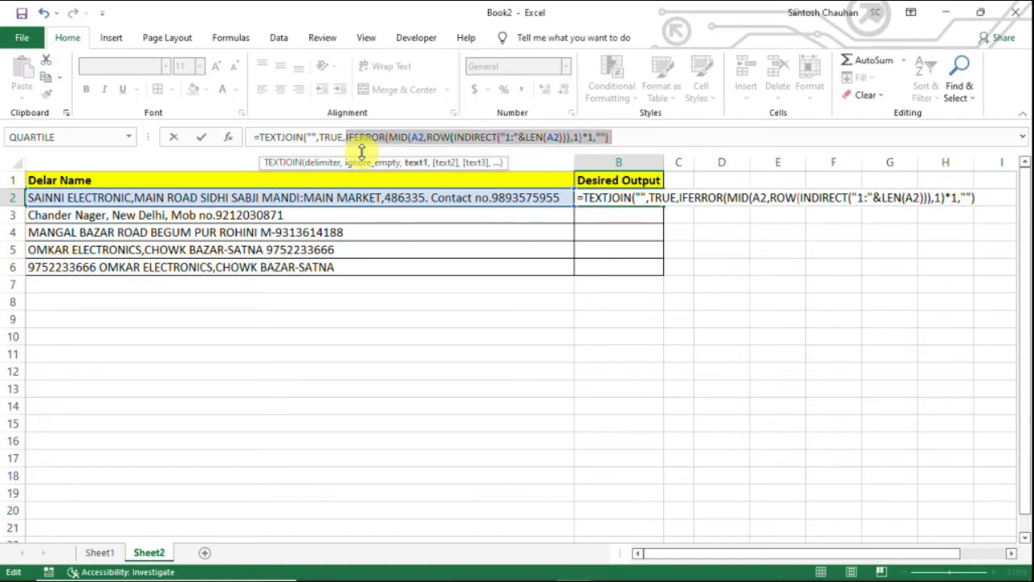
pyautogui.press('End')
pyautogui.write(')')
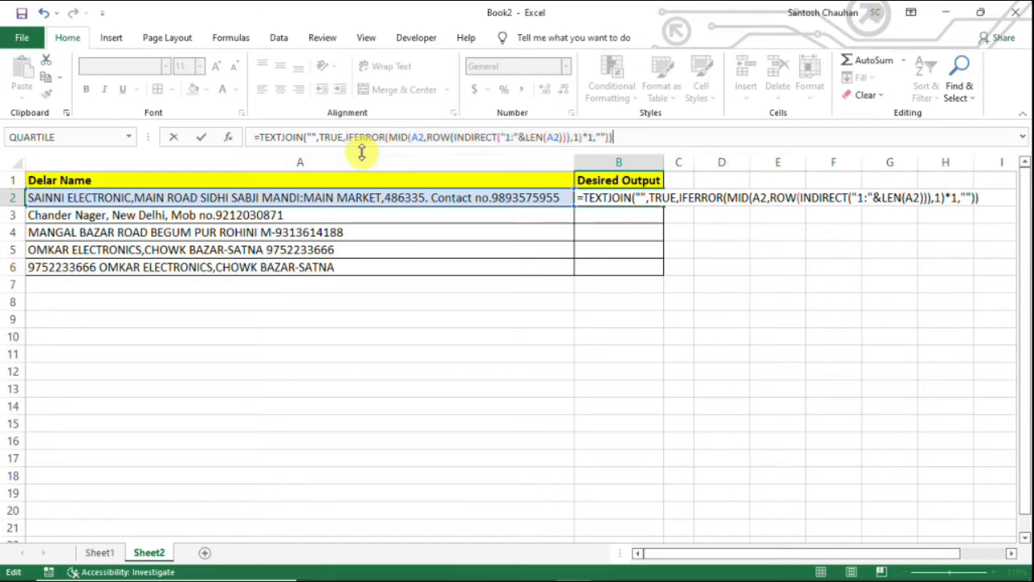
pyautogui.moveTo(619, 138); pyautogui.dragTo(258, 153)
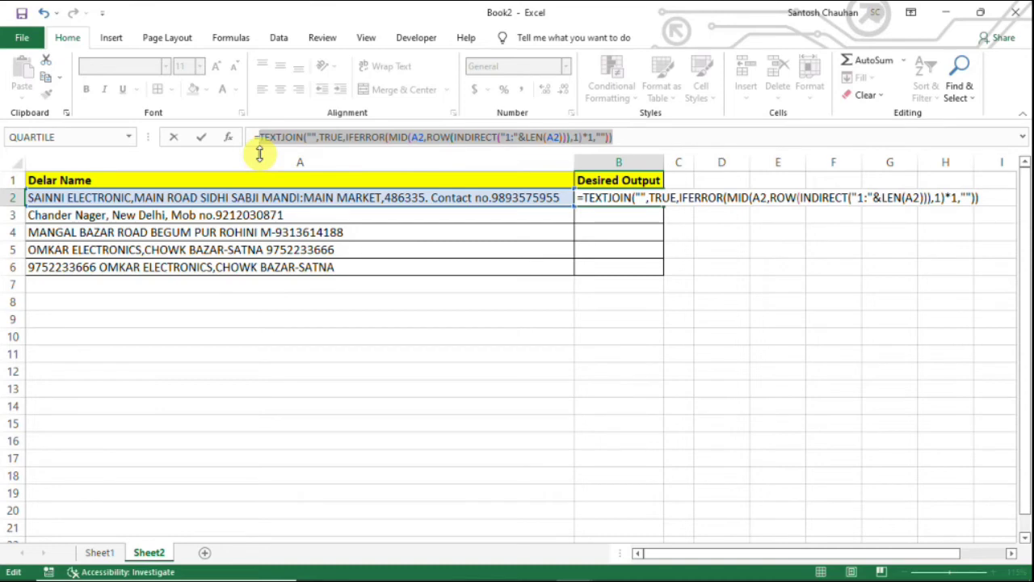
pyautogui.press('F9')
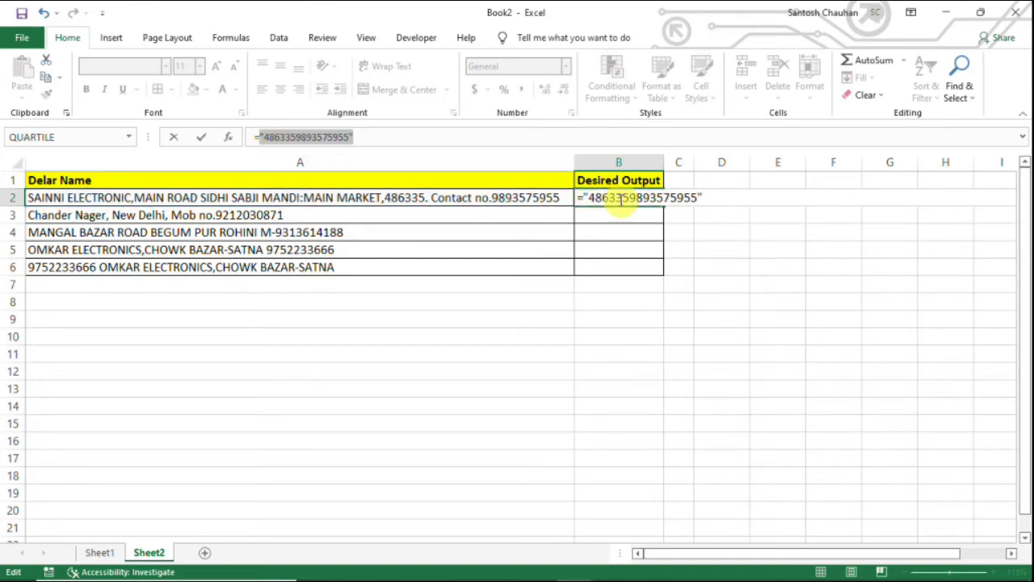
pyautogui.hotkey('ctrl', 'z')
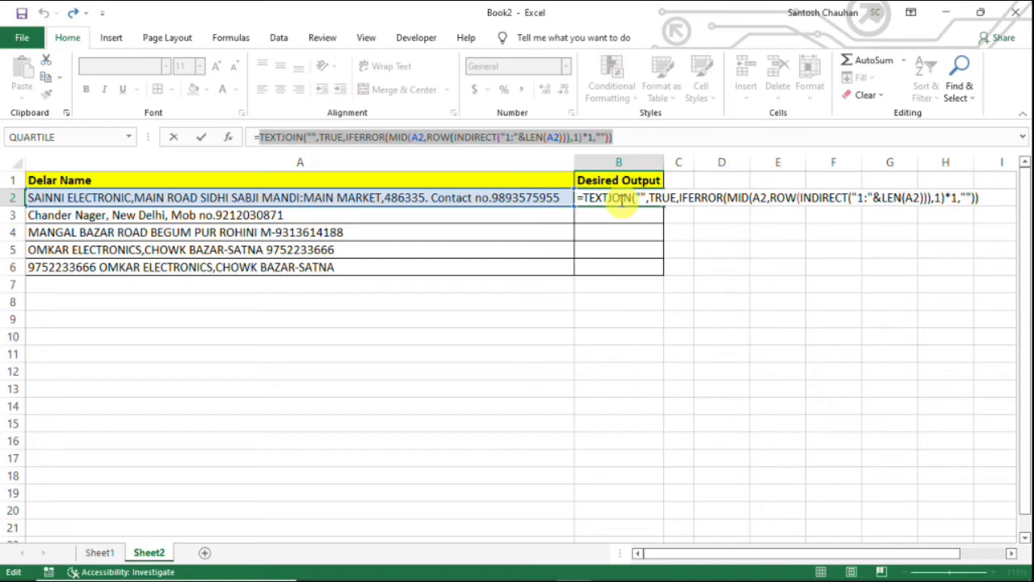
# Re-enter B2 as an array formula with Ctrl+Shift+Enter and widen column B
pyautogui.press('Return')
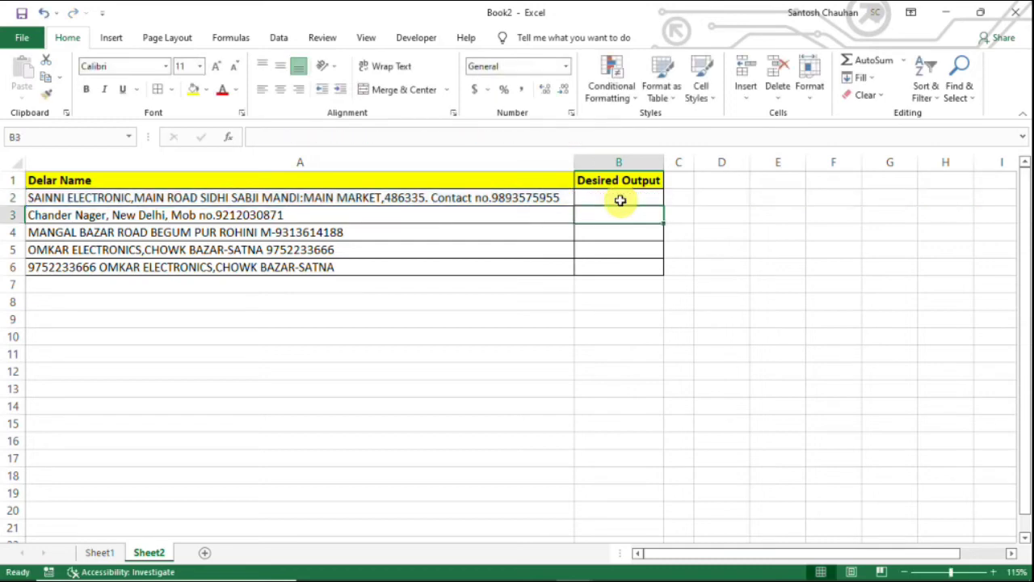
pyautogui.click(620, 200)
pyautogui.press('F2')
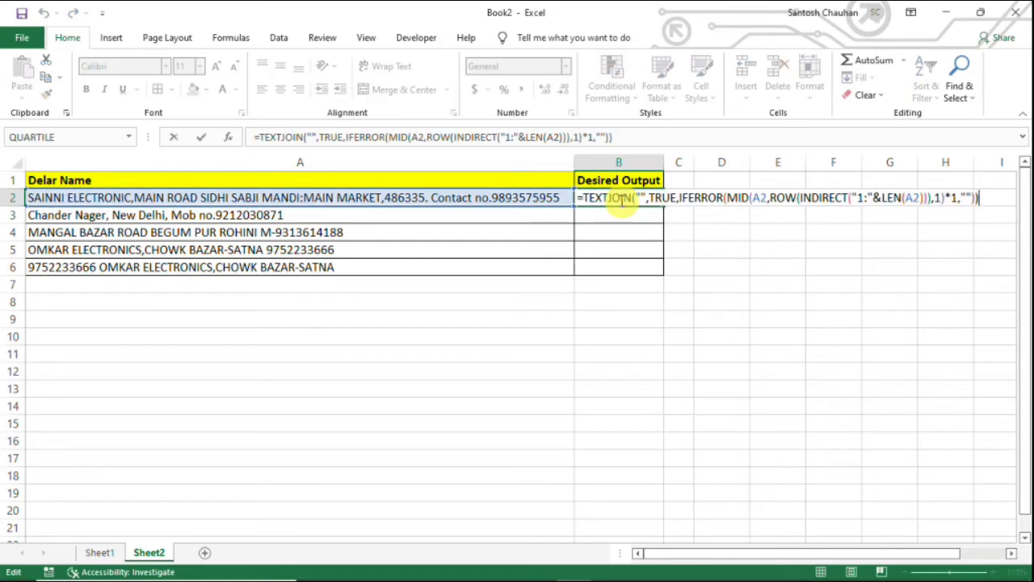
pyautogui.hotkey('ctrl', 'shift', 'Return')
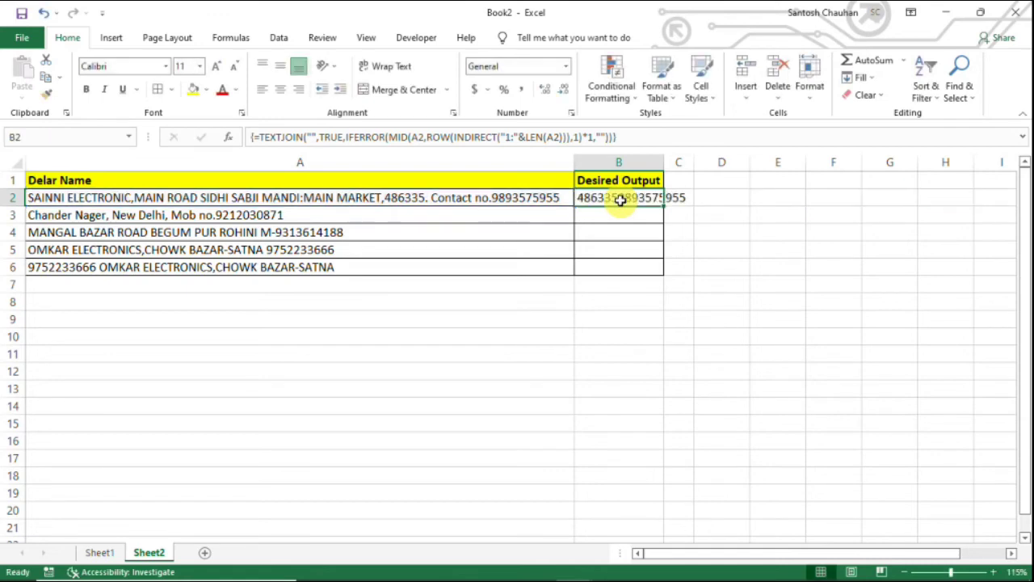
pyautogui.moveTo(664, 162); pyautogui.dragTo(702, 171)
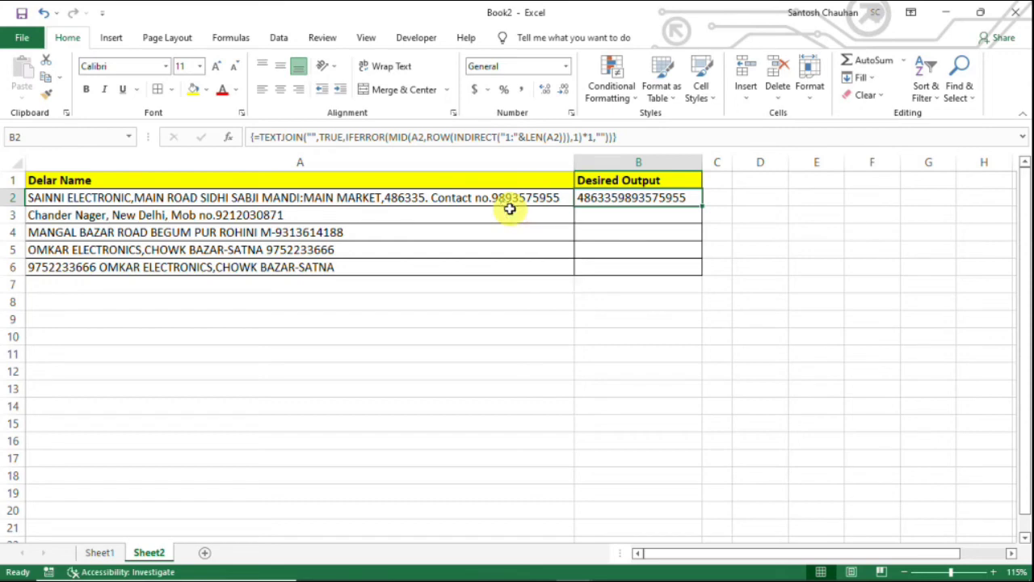
# Wrap the B2 formula in RIGHT(…,10) to keep only the last 10 digits
pyautogui.doubleClick(578, 202)
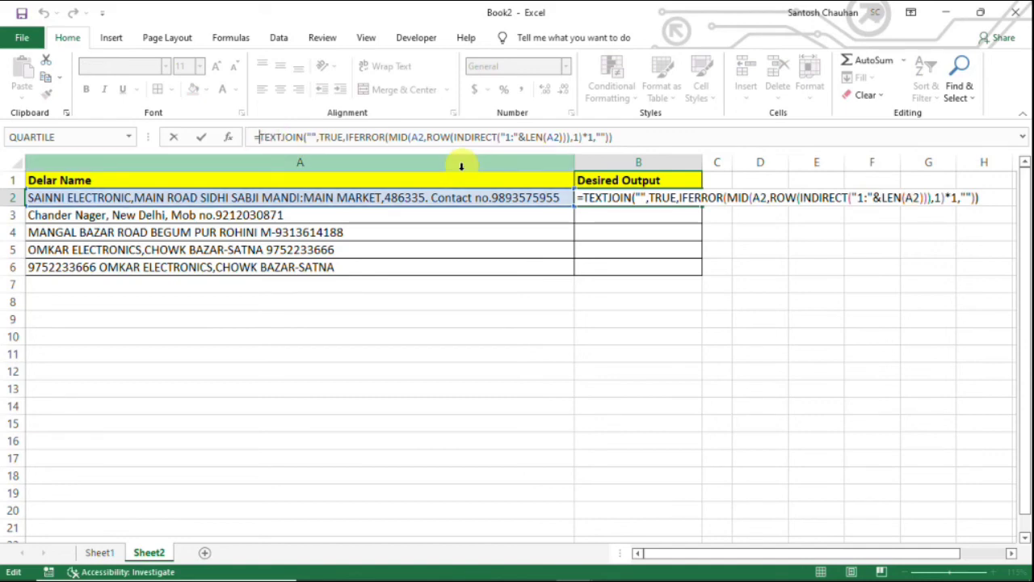
pyautogui.write('righ')
pyautogui.press('Tab')
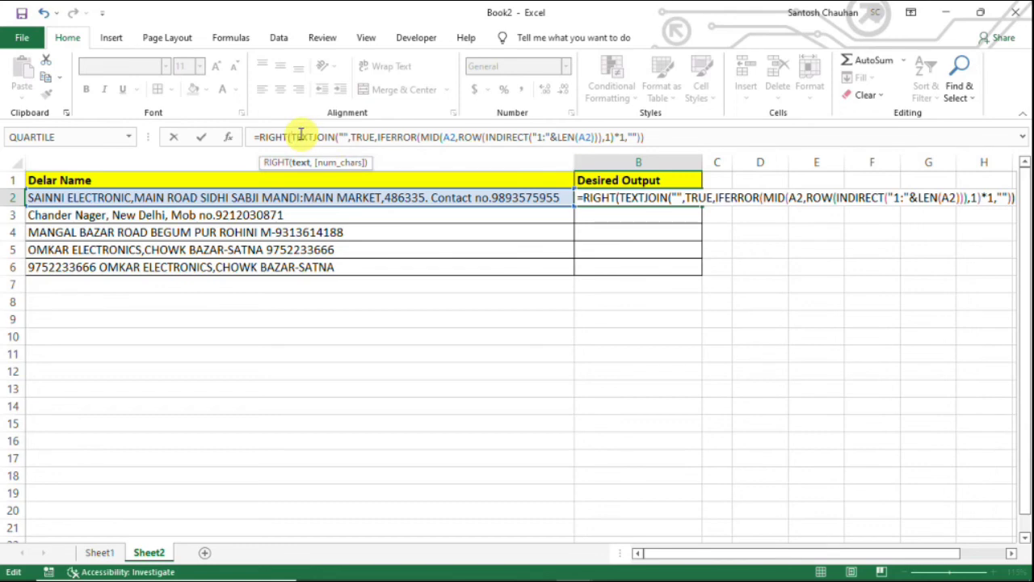
pyautogui.hotkey('shift', 'End')
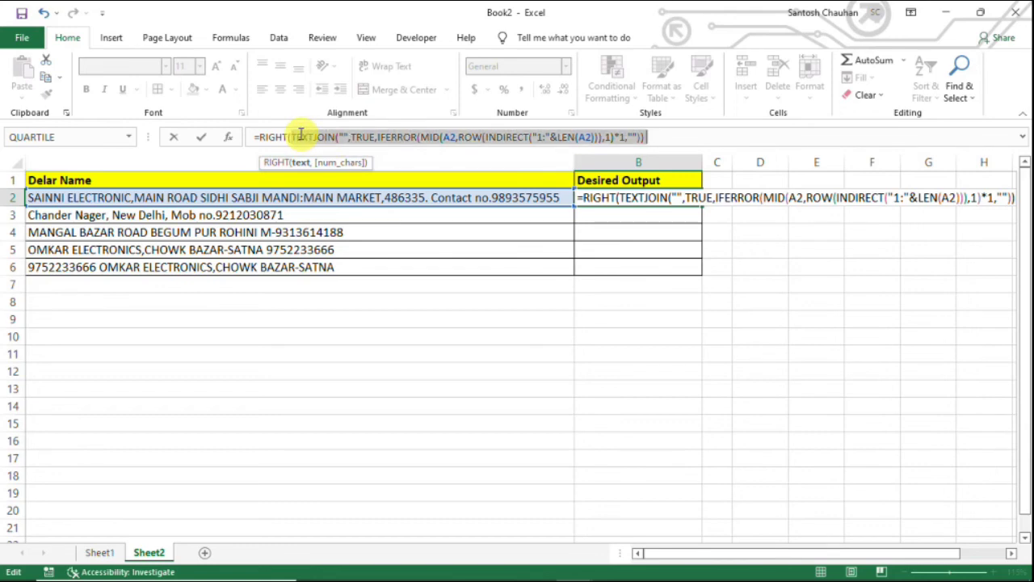
pyautogui.press('End')
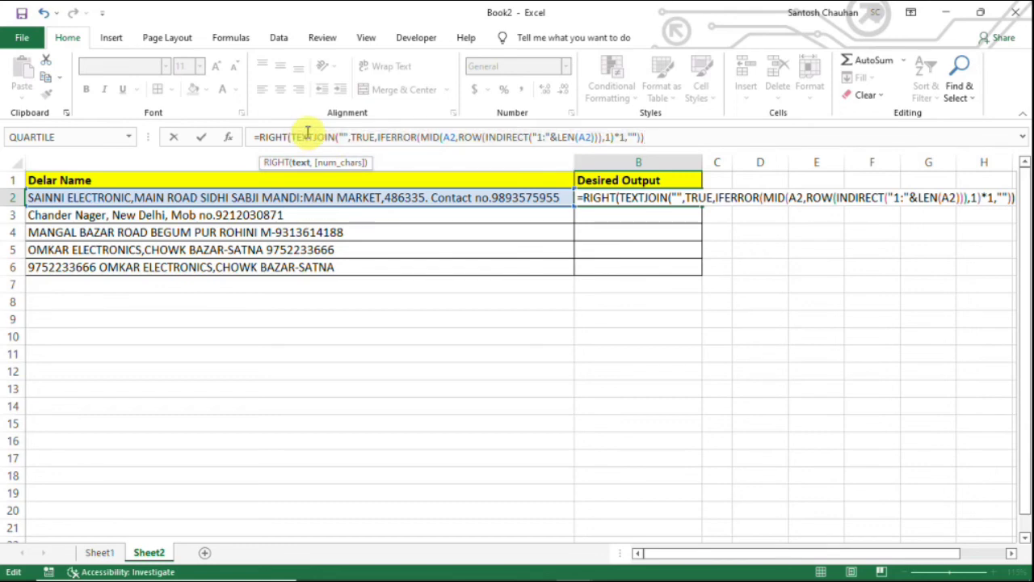
pyautogui.write(',10')
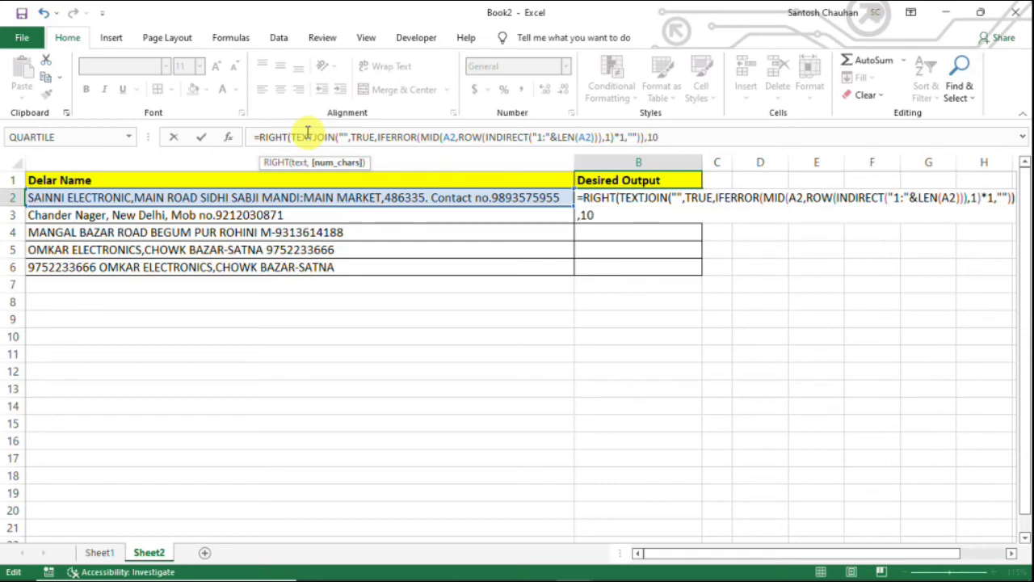
pyautogui.write(')')
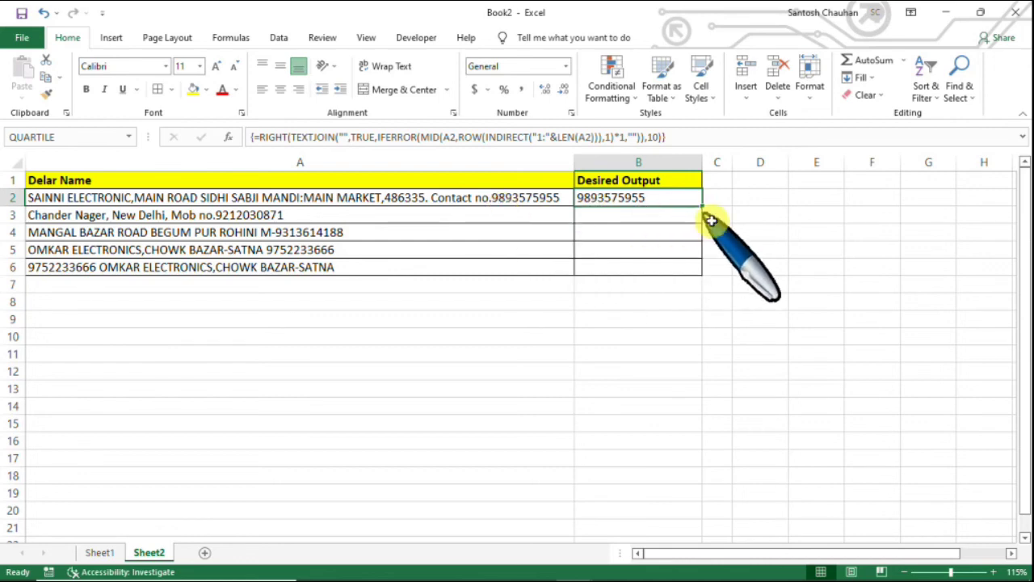
# Copy the B2 formula into cells B3 through B6
pyautogui.hotkey('ctrl', 'c')
pyautogui.click(674, 216)
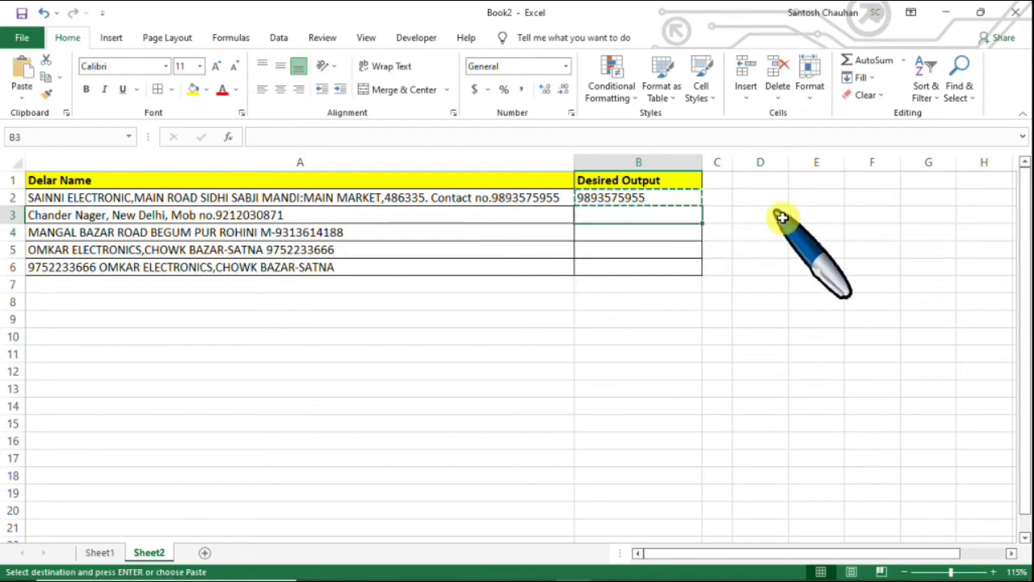
pyautogui.hotkey('ctrl', 'v')
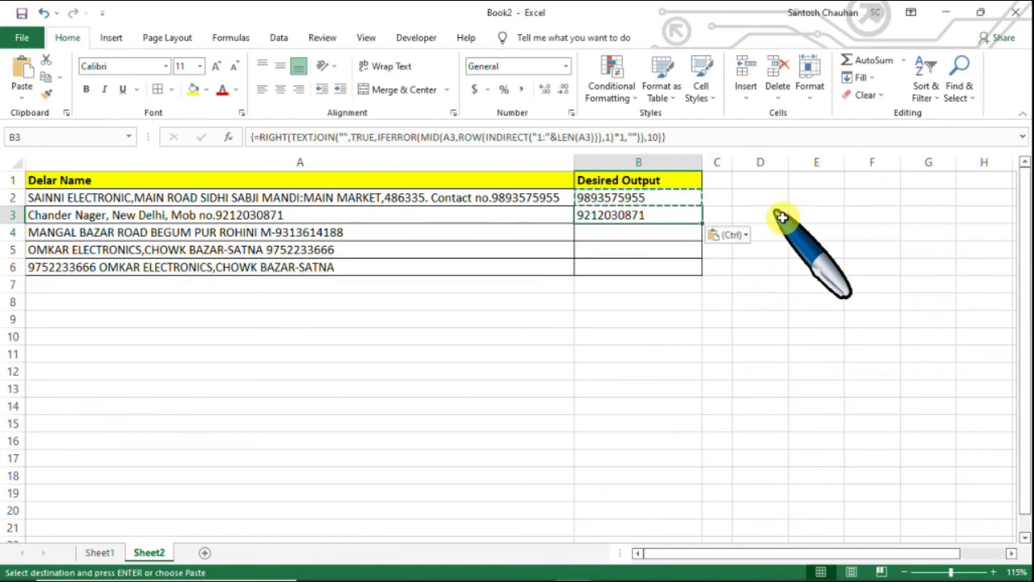
pyautogui.press('Down')
pyautogui.hotkey('ctrl', 'v')
pyautogui.press('Down')
pyautogui.hotkey('ctrl', 'v')
pyautogui.press('Down')
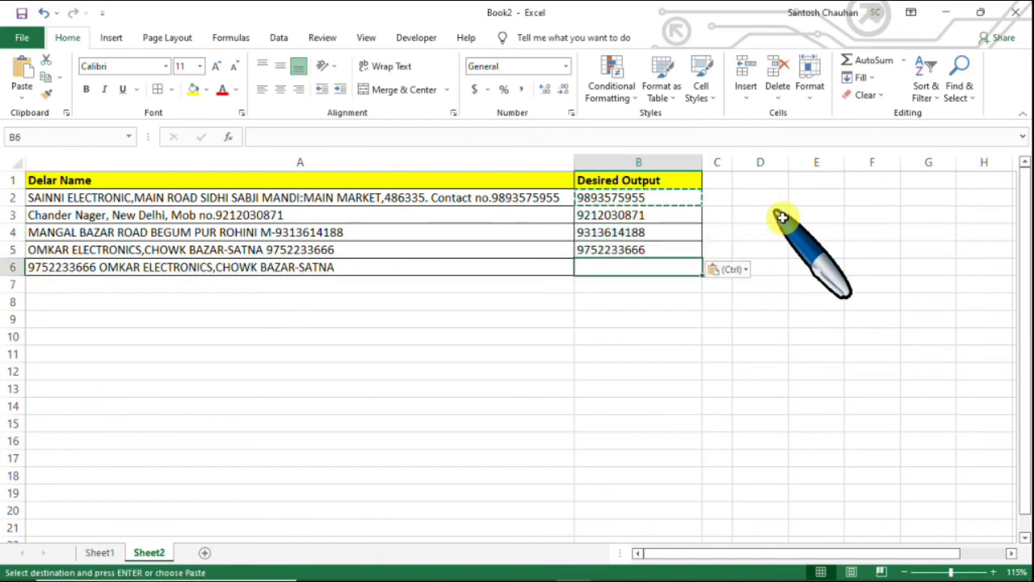
pyautogui.hotkey('ctrl', 'v')
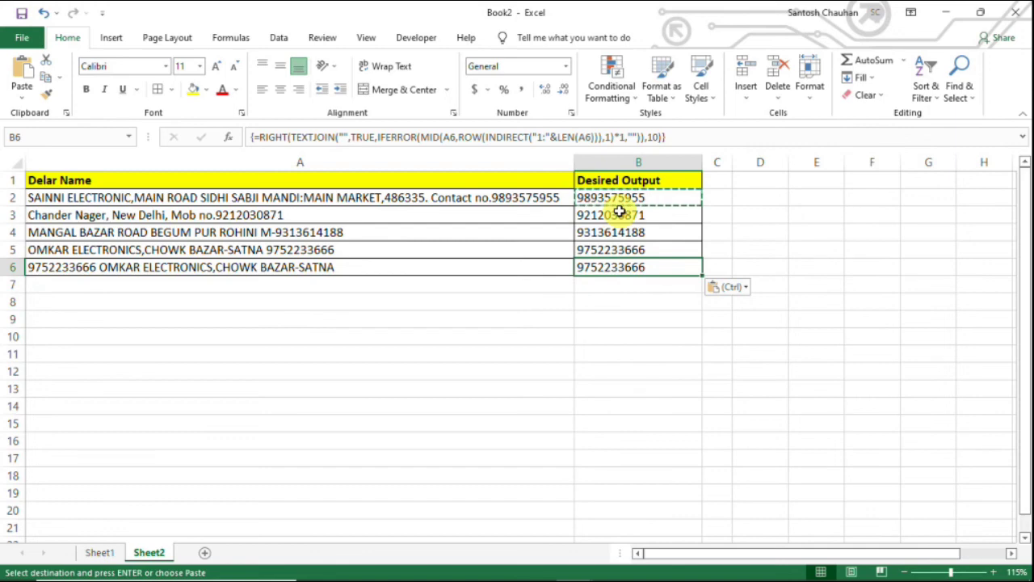
pyautogui.press('Escape')
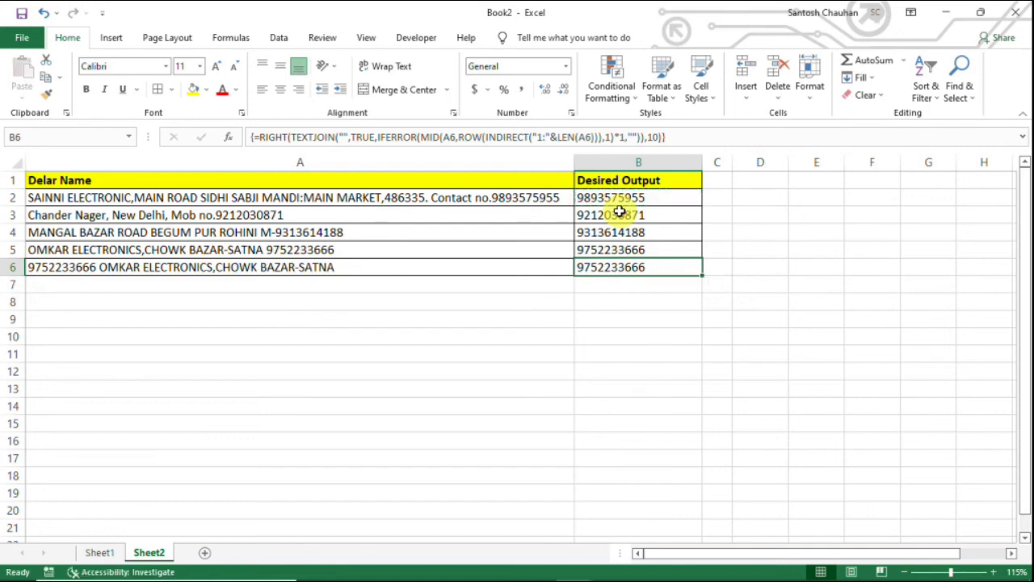